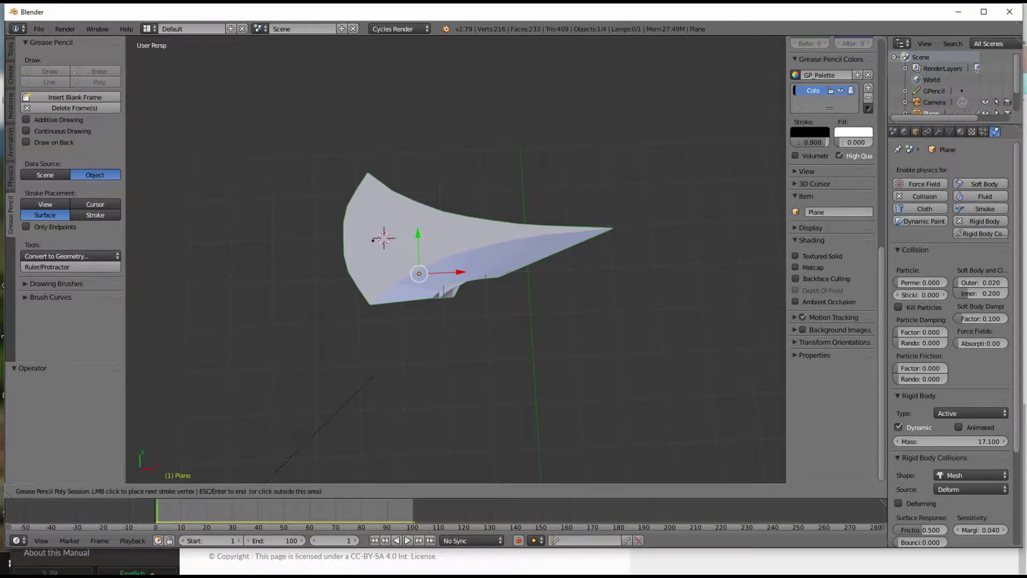
# Step: Delete the existing grease pencil frame and enter Edit Mode on the wedge-shaped blade mesh, viewed from its upper end
pyautogui.click(78, 106)
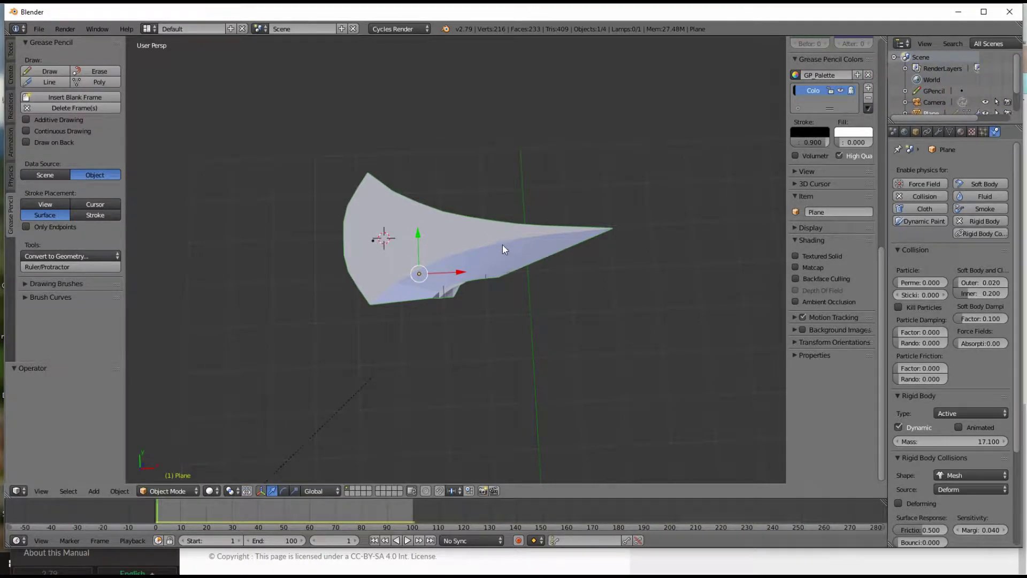
pyautogui.click(67, 107)
pyautogui.moveTo(460, 275)
pyautogui.mouseDown()
pyautogui.moveTo(500, 230)
pyautogui.moveTo(630, 209)
pyautogui.moveTo(449, 232)
pyautogui.moveTo(476, 254)
pyautogui.moveTo(470, 268)
pyautogui.mouseUp()
pyautogui.press('Tab')
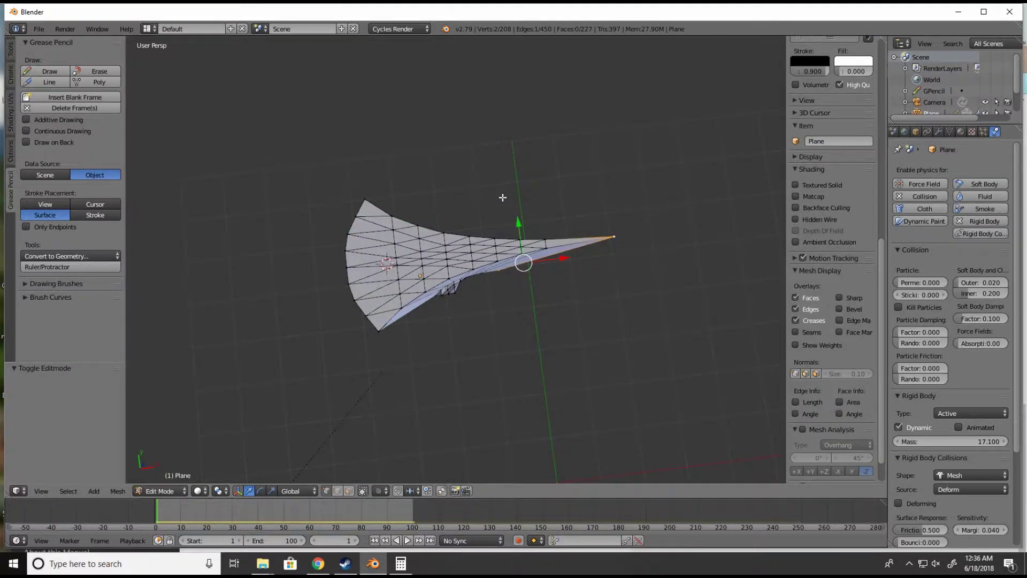
pyautogui.press('KP_Decimal')
pyautogui.moveTo(522, 154); pyautogui.dragTo(495, 186)
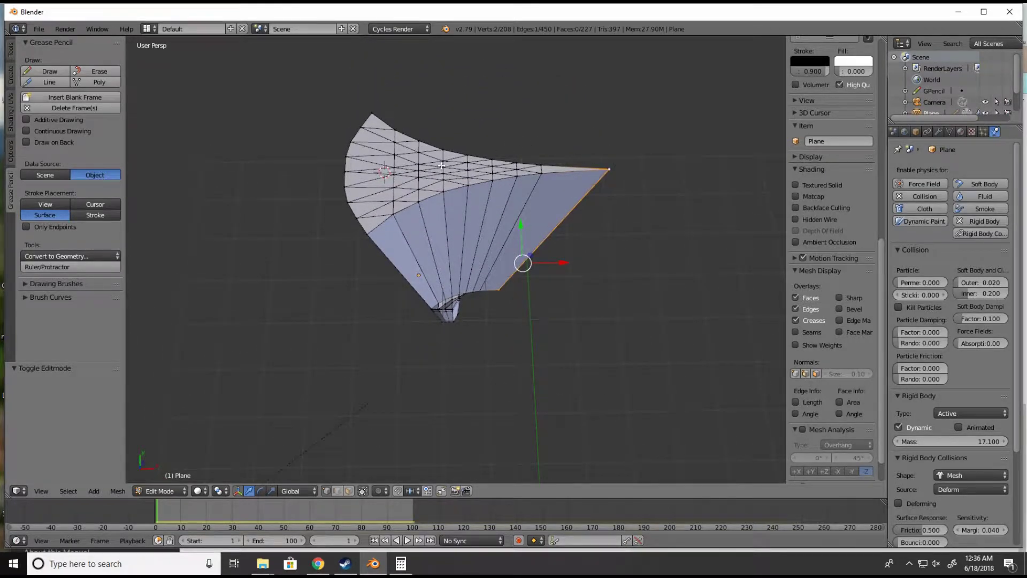
# Step: Draw straight grease pencil lines between the wide end's two corners and from the blade's tip to the middle of that line
pyautogui.click(94, 84)
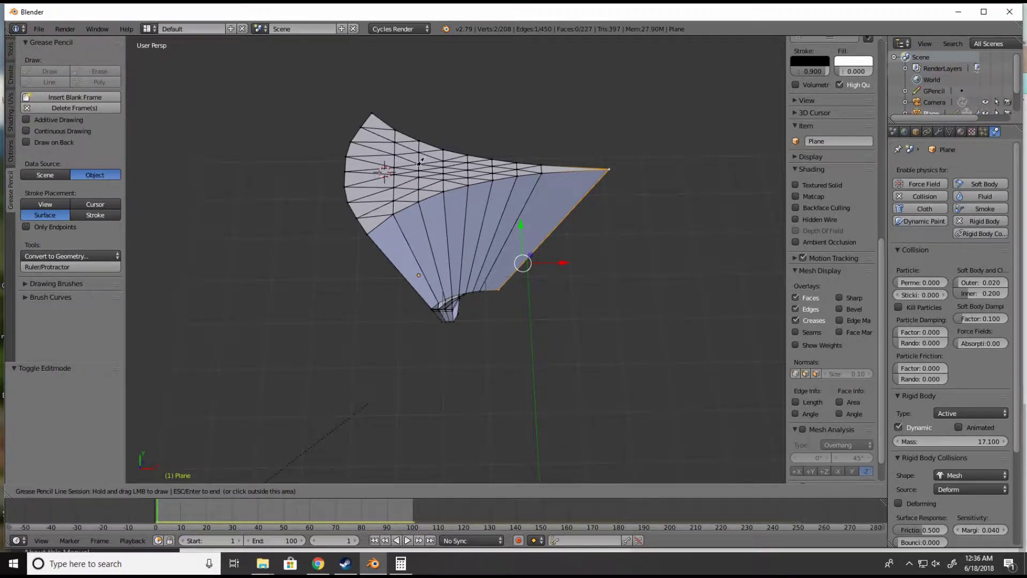
pyautogui.moveTo(372, 114); pyautogui.dragTo(367, 233)
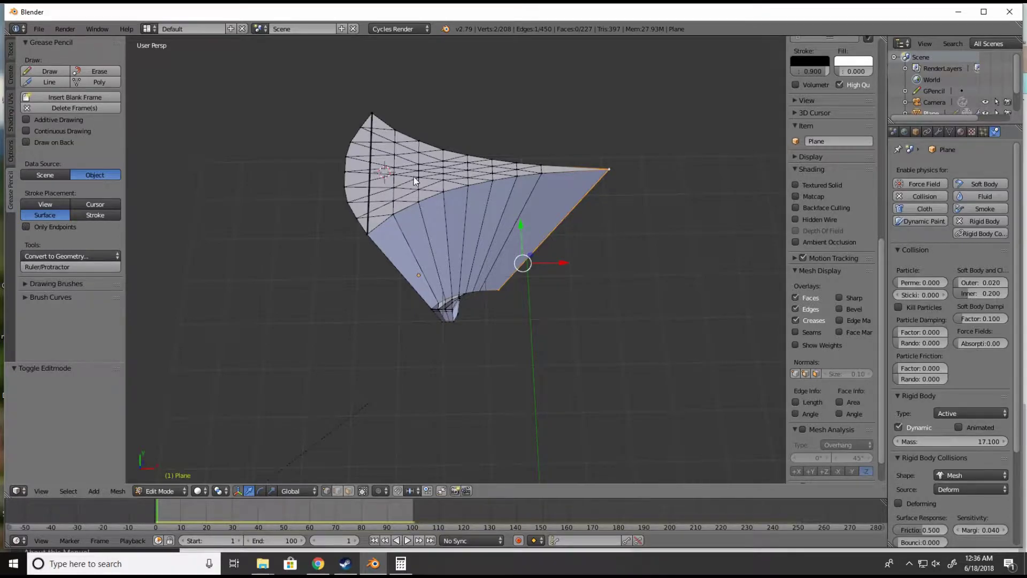
pyautogui.click(53, 81)
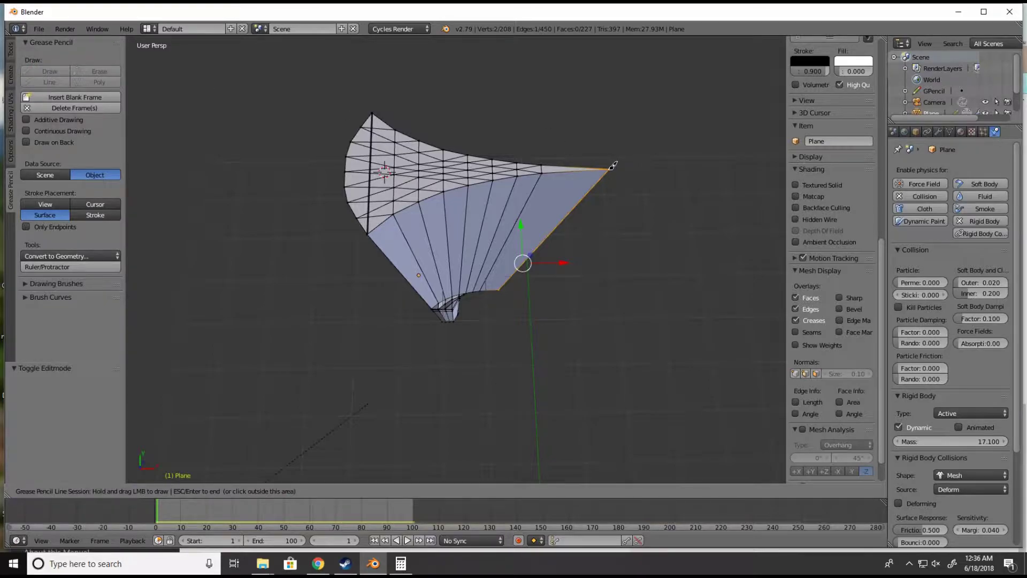
pyautogui.moveTo(611, 168); pyautogui.dragTo(373, 160)
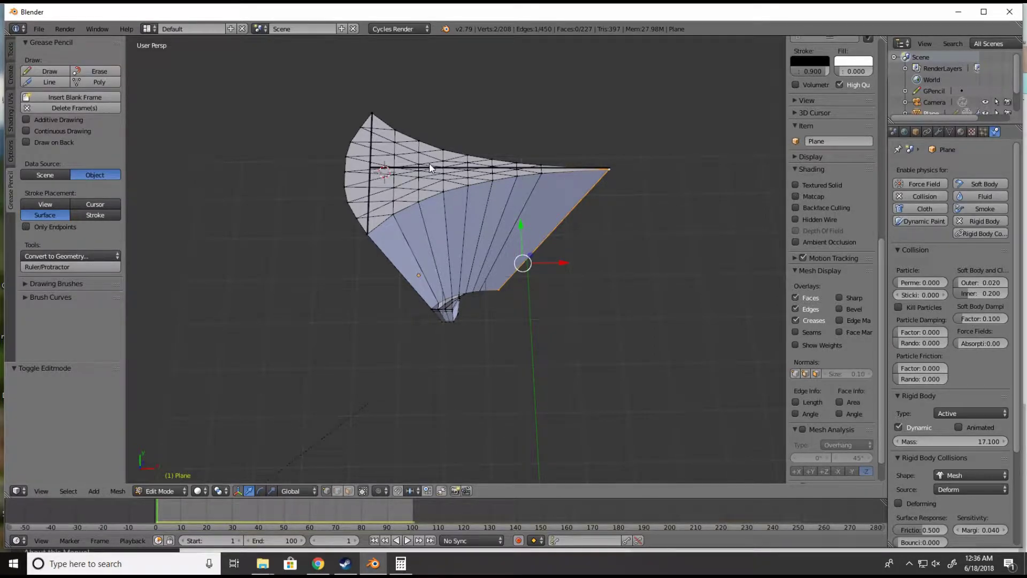
pyautogui.moveTo(622, 190)
pyautogui.mouseDown()
pyautogui.moveTo(614, 199)
pyautogui.moveTo(633, 177)
pyautogui.moveTo(629, 192)
pyautogui.mouseUp()
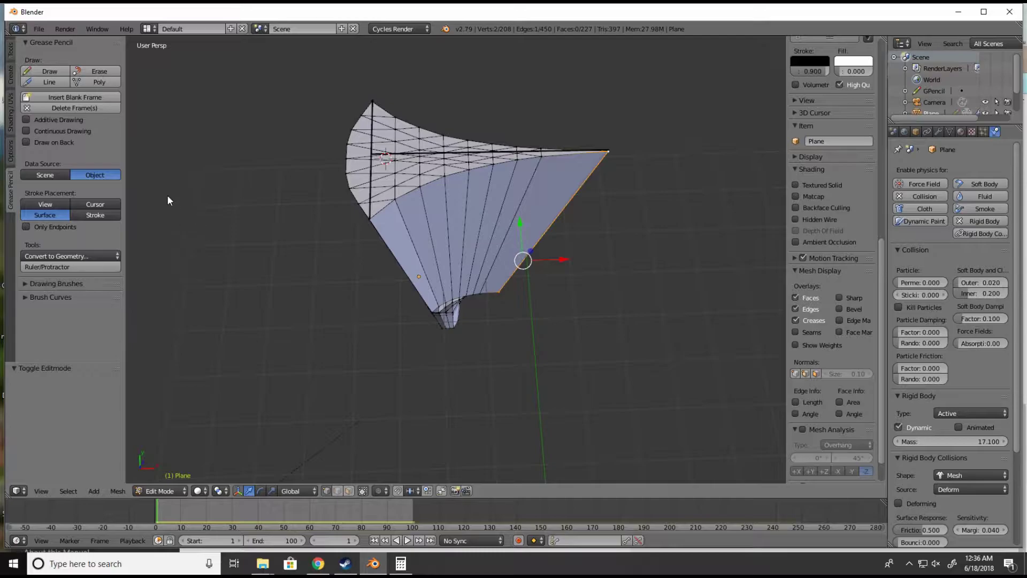
# Step: Draw a straight grease pencil line from the wide end's lower corner to the blade's tip
pyautogui.click(74, 269)
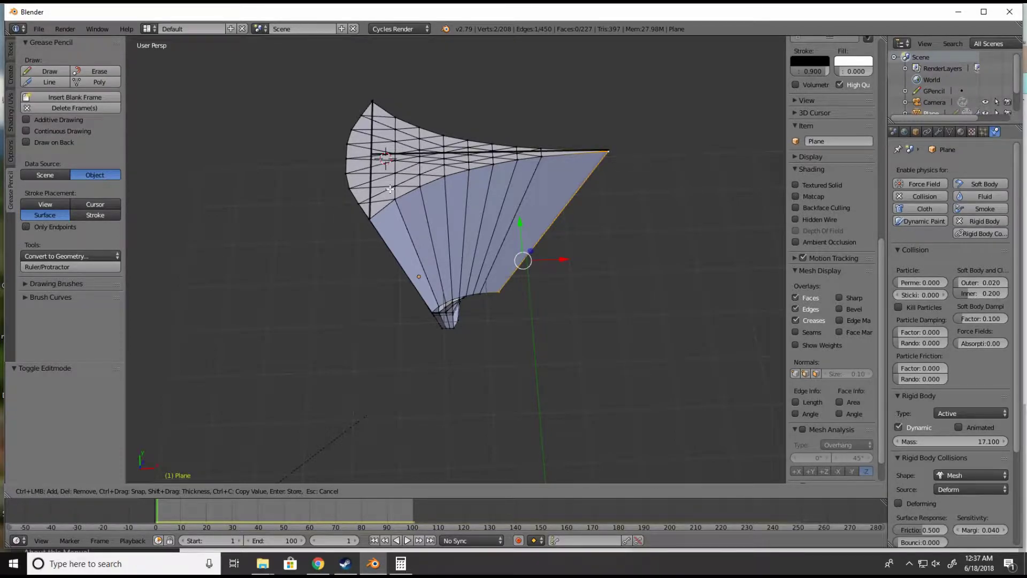
pyautogui.press('Escape')
pyautogui.click(53, 83)
pyautogui.moveTo(373, 215); pyautogui.dragTo(613, 146)
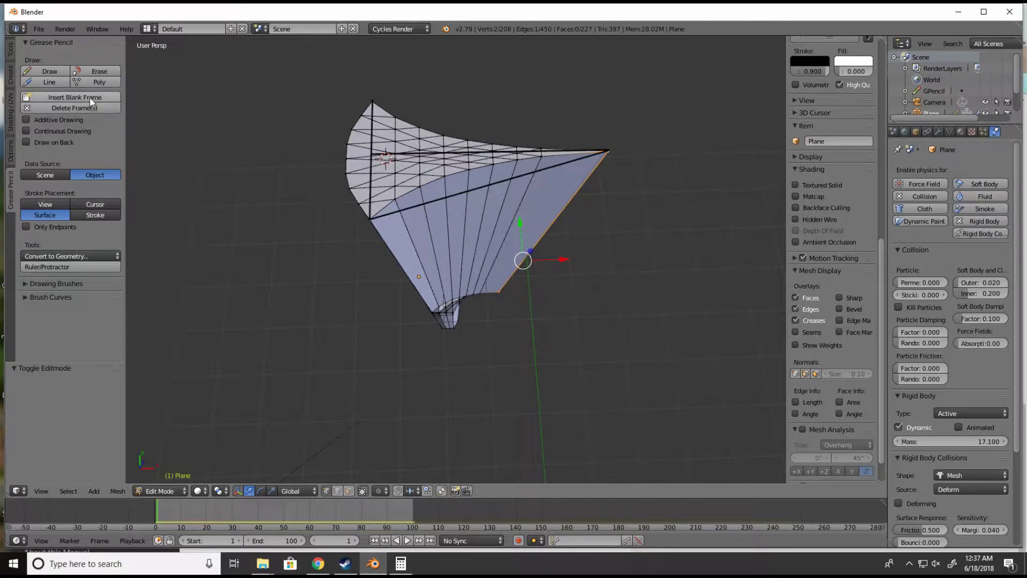
# Step: Measure the angle at the blade's tip between the center line and the lower diagonal with the Ruler/Protractor and store it
pyautogui.click(75, 267)
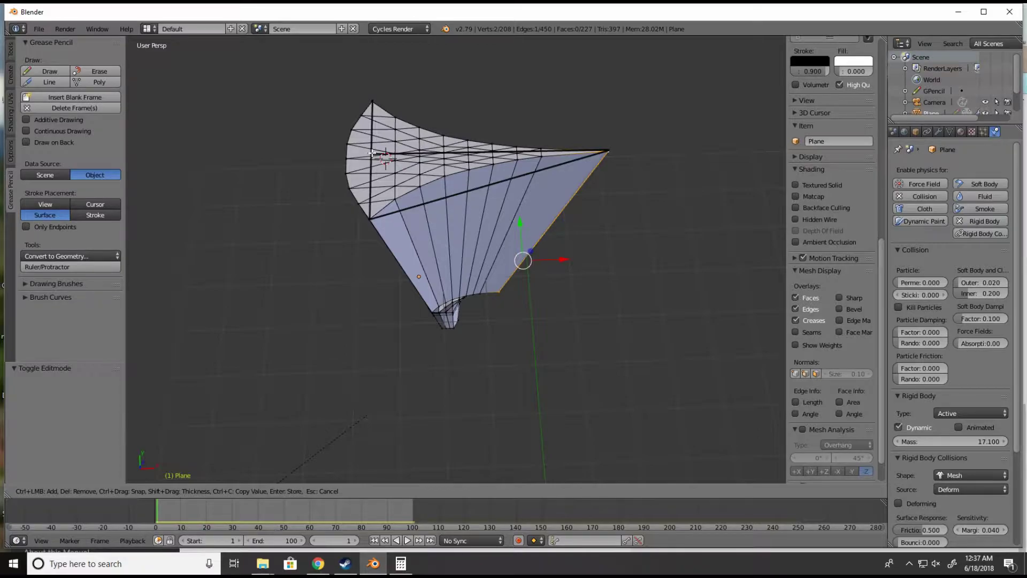
pyautogui.moveTo(369, 218); pyautogui.dragTo(608, 150)
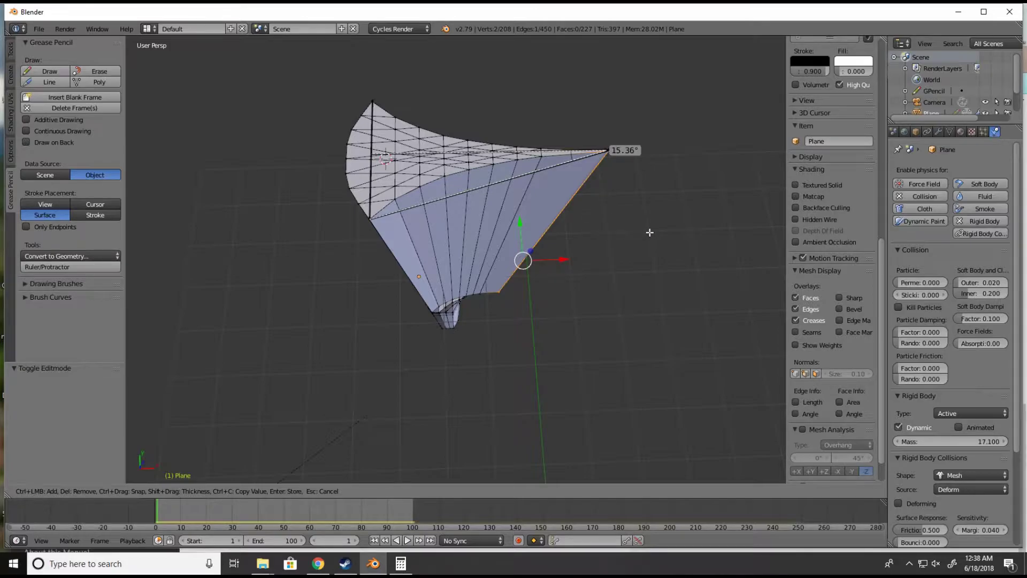
pyautogui.moveTo(612, 245)
pyautogui.mouseDown()
pyautogui.moveTo(546, 241)
pyautogui.moveTo(492, 258)
pyautogui.moveTo(572, 257)
pyautogui.moveTo(607, 239)
pyautogui.moveTo(610, 247)
pyautogui.mouseUp()
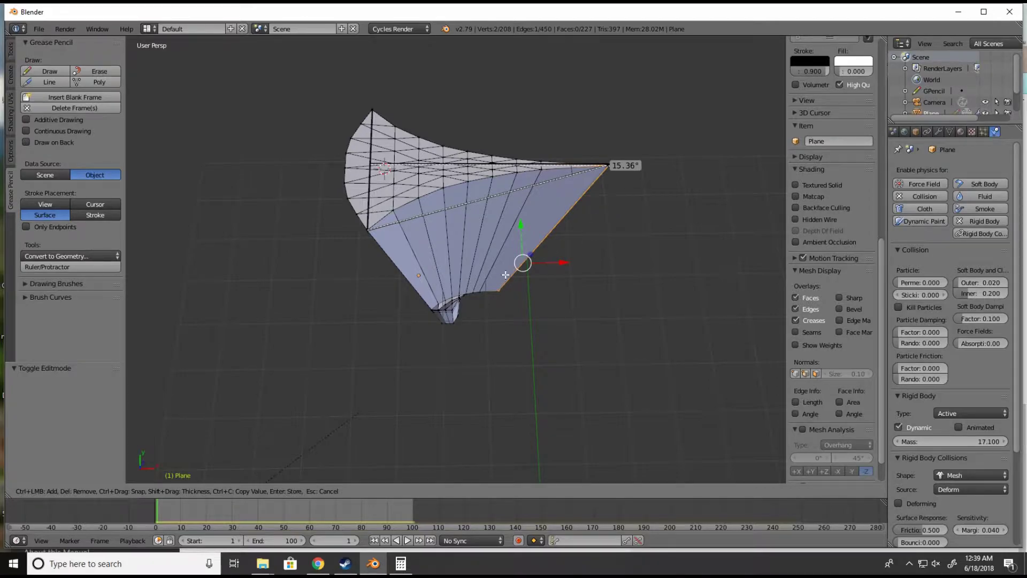
pyautogui.press('Return')
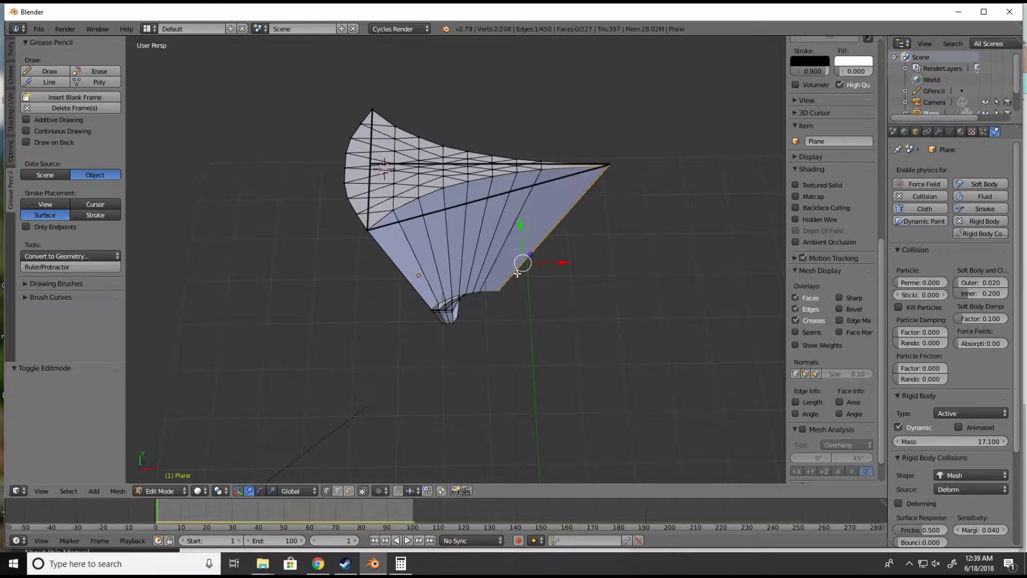
# Step: Move the blade's tip edge outward about 0.8 units along the X axis
pyautogui.press('g')
pyautogui.press('x')
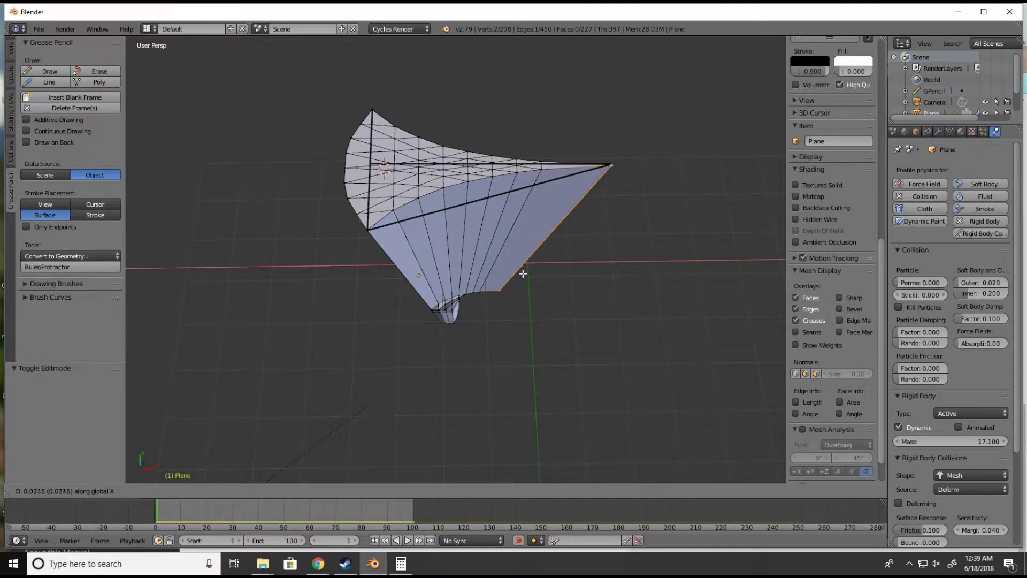
pyautogui.click(563, 272)
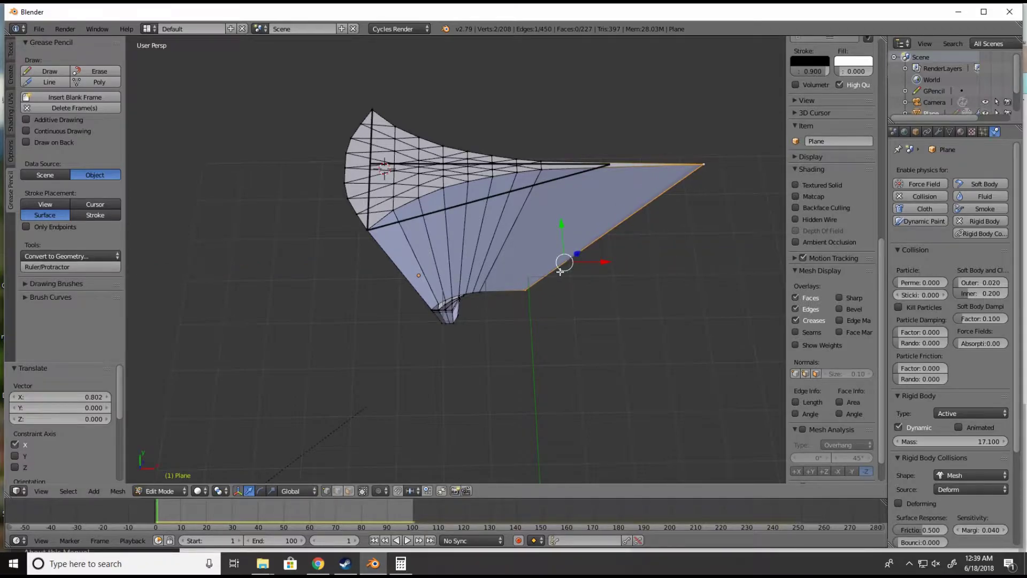
# Step: Dismiss the incoming call notification and measure the angle at the extended tip between the center line and the wide end's lower corner
pyautogui.moveTo(676, 278); pyautogui.dragTo(517, 220)
pyautogui.scroll(-2, 664, 237)
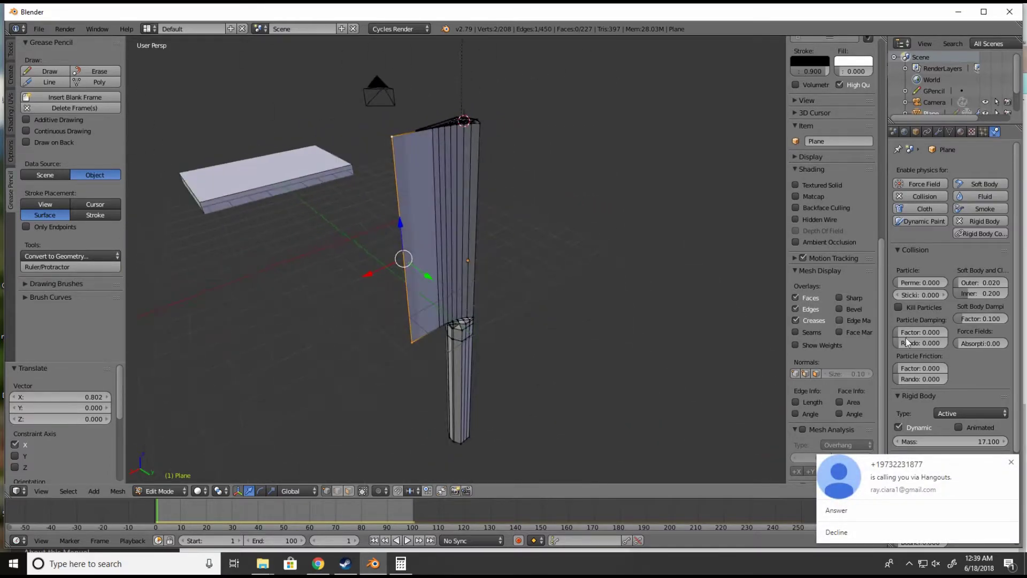
pyautogui.click(1010, 461)
pyautogui.moveTo(639, 330); pyautogui.dragTo(289, 305)
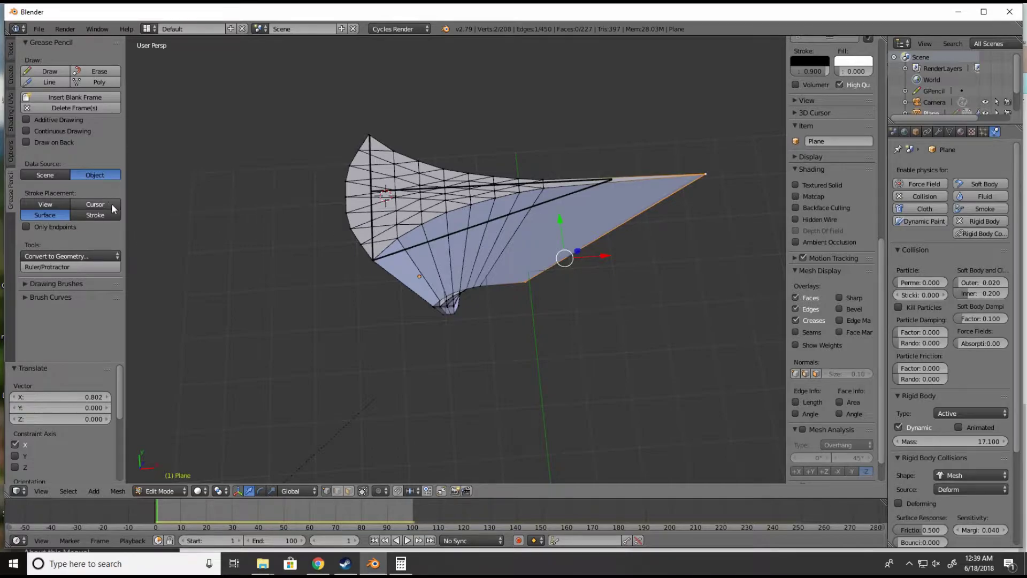
pyautogui.click(61, 264)
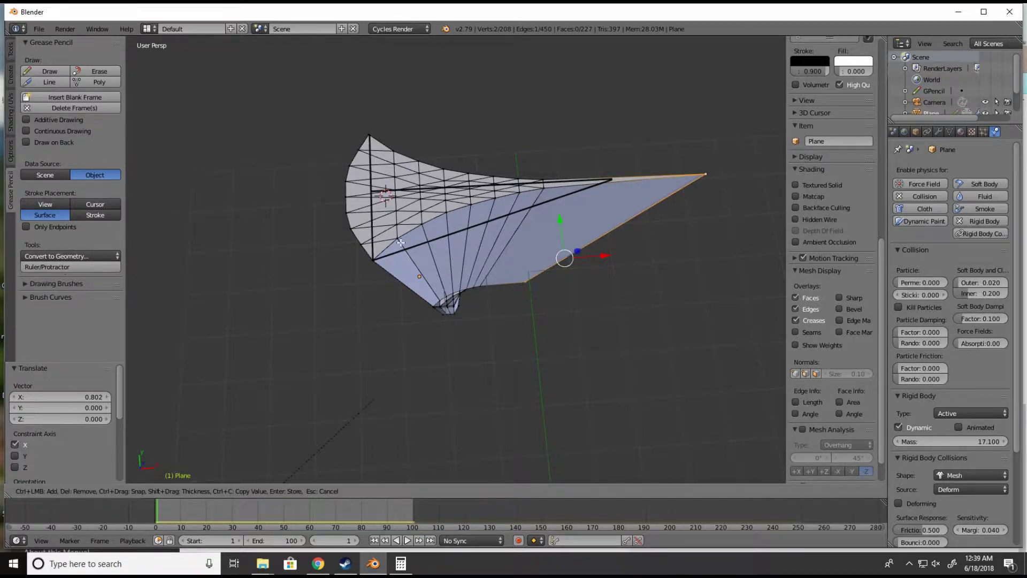
pyautogui.moveTo(370, 191); pyautogui.dragTo(705, 175)
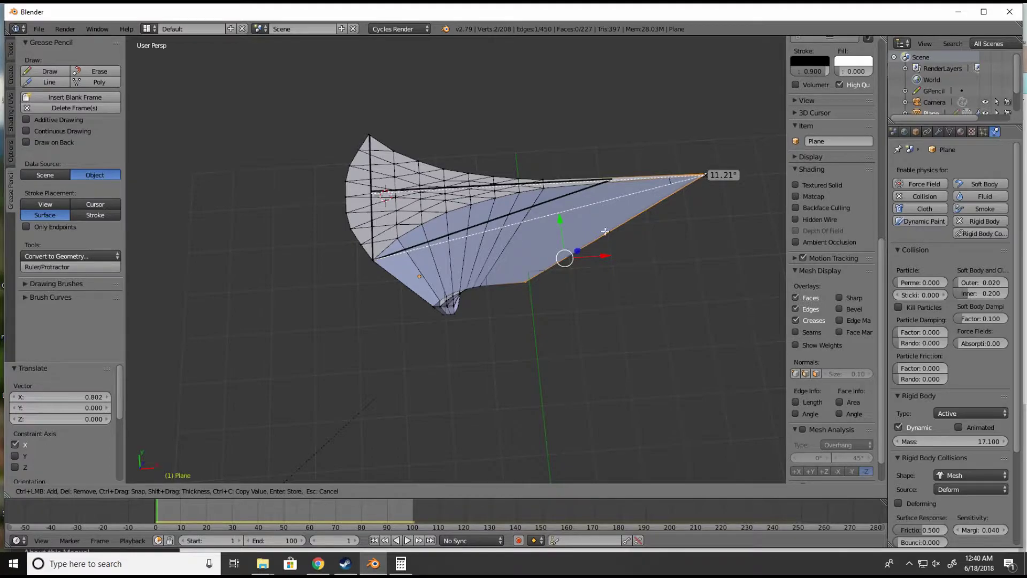
# Step: Try scaling the two corner vertices of the blade's wide end by about 1.45 along the Y axis
pyautogui.click(373, 259)
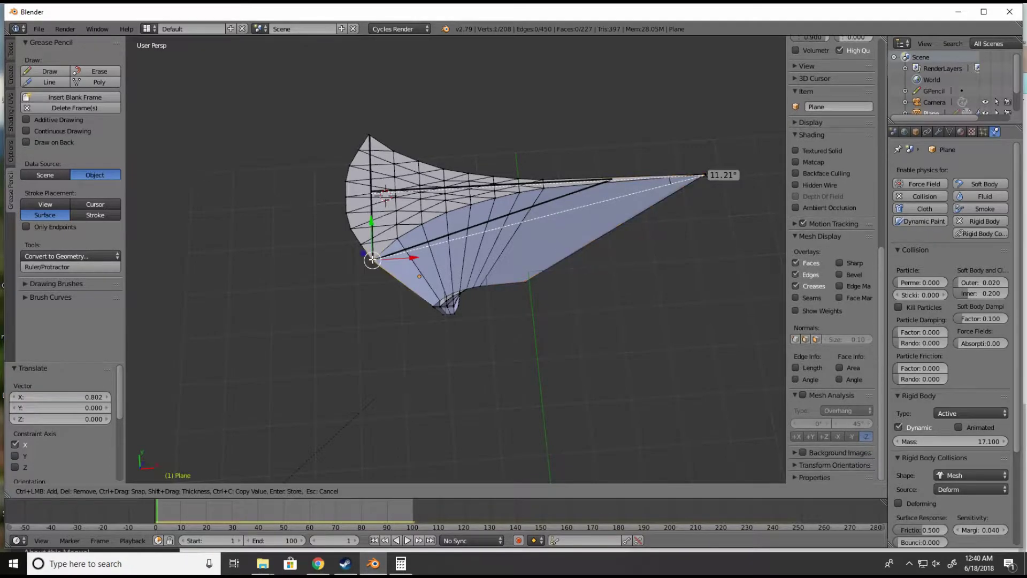
pyautogui.keyDown('shift'); pyautogui.click(372, 134); pyautogui.keyUp('shift')
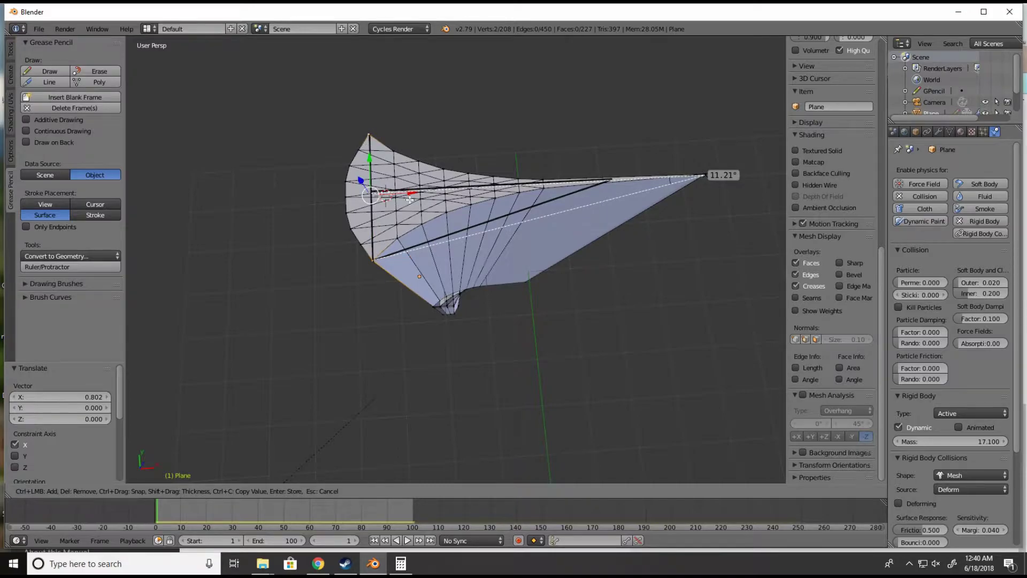
pyautogui.press('s')
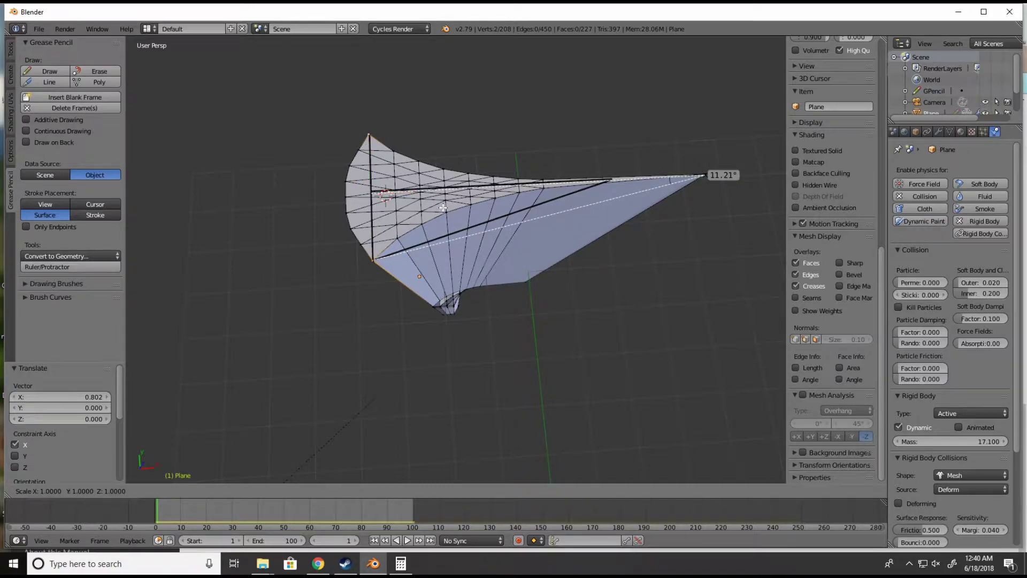
pyautogui.press('y')
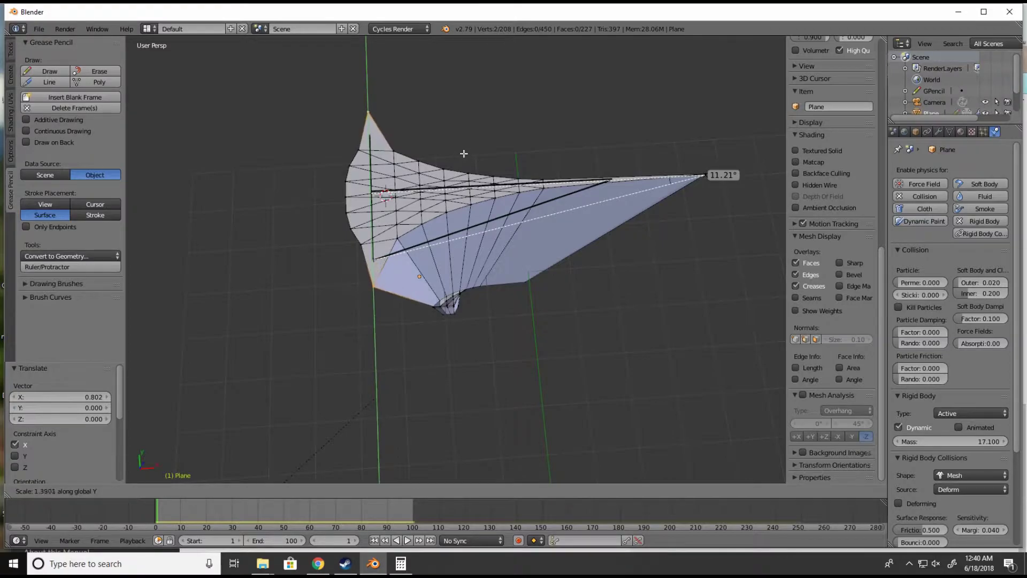
pyautogui.click(453, 160)
pyautogui.moveTo(452, 160); pyautogui.dragTo(380, 133)
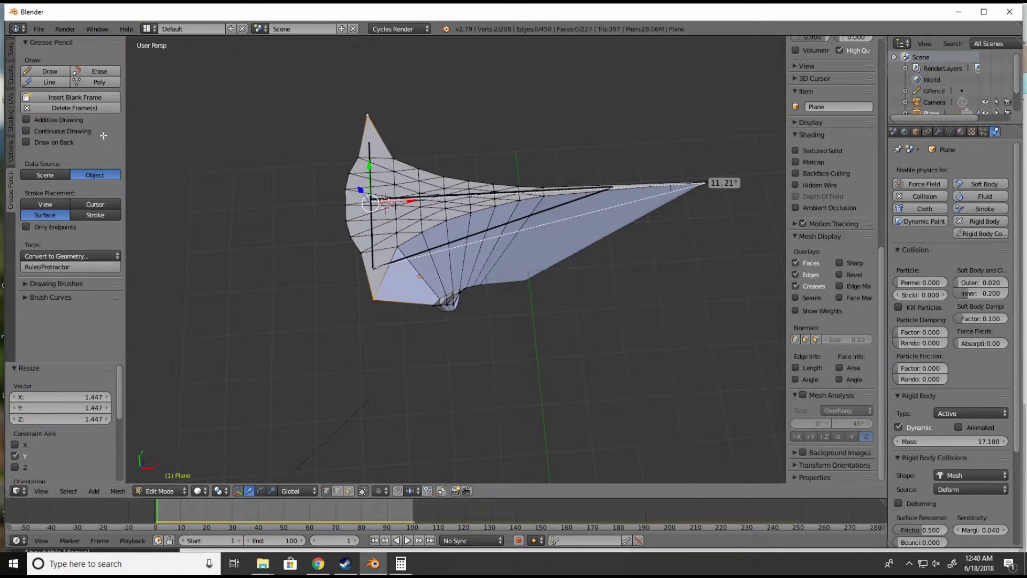
# Step: Measure the tip angle of the widened blade with the Ruler/Protractor and undo the Y-axis scaling
pyautogui.click(102, 111)
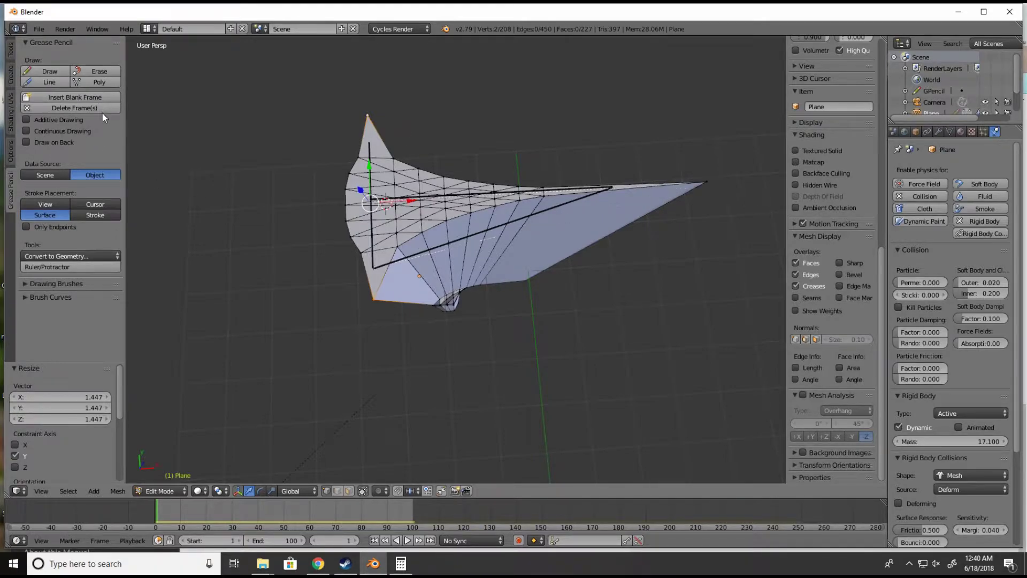
pyautogui.click(75, 265)
pyautogui.moveTo(370, 199); pyautogui.dragTo(374, 299)
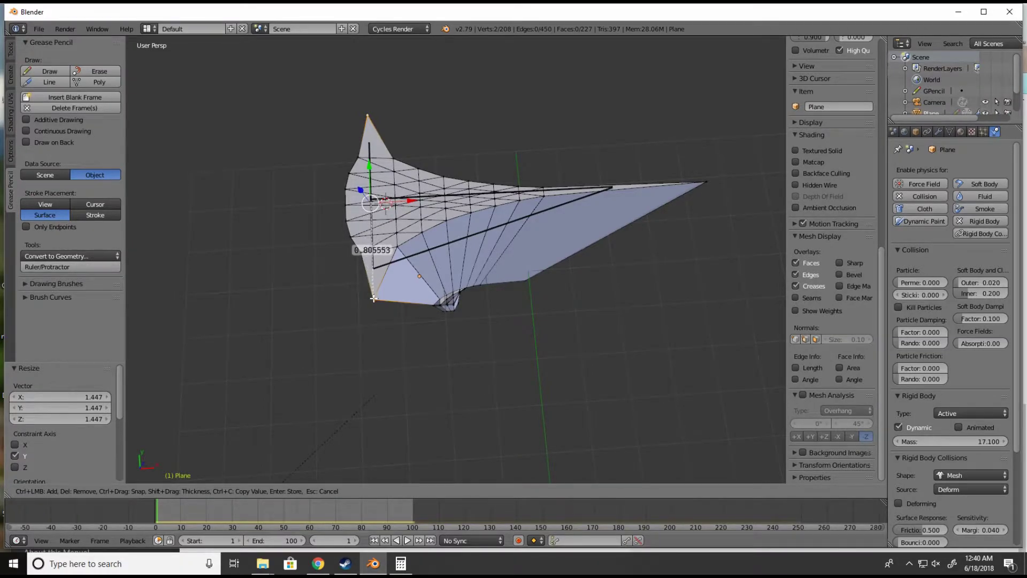
pyautogui.moveTo(370, 245); pyautogui.dragTo(705, 182)
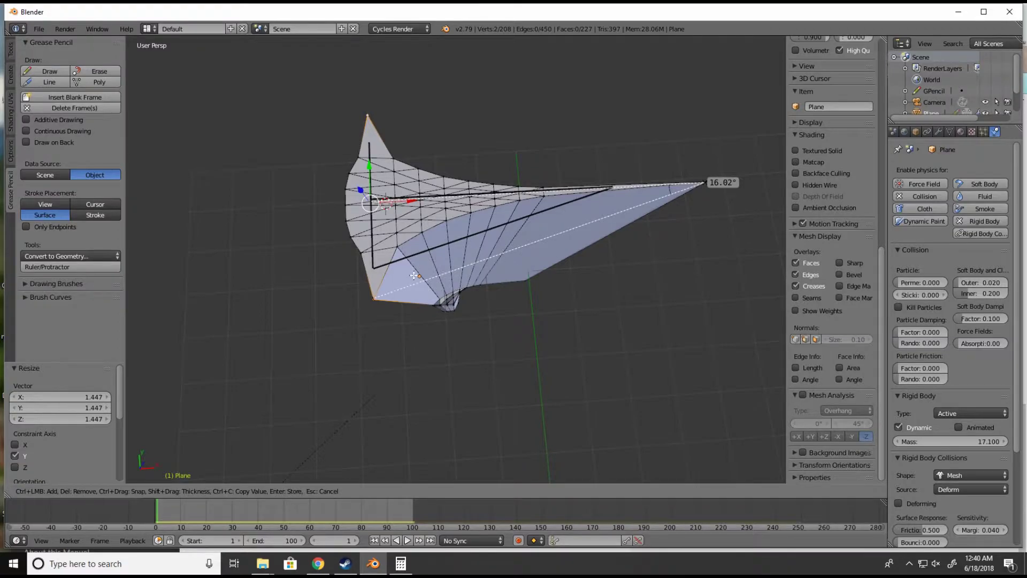
pyautogui.press('Escape')
pyautogui.hotkey('ctrl', 'z')
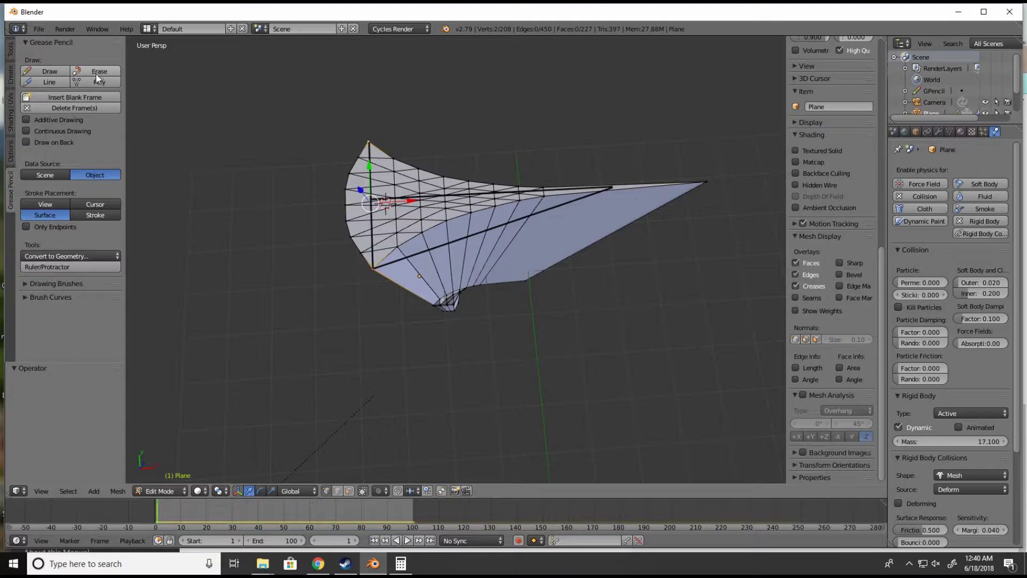
# Step: Measure the tip angle again from the middle of the restored wide end to its lower corner, with the vertex at the tip
pyautogui.click(62, 268)
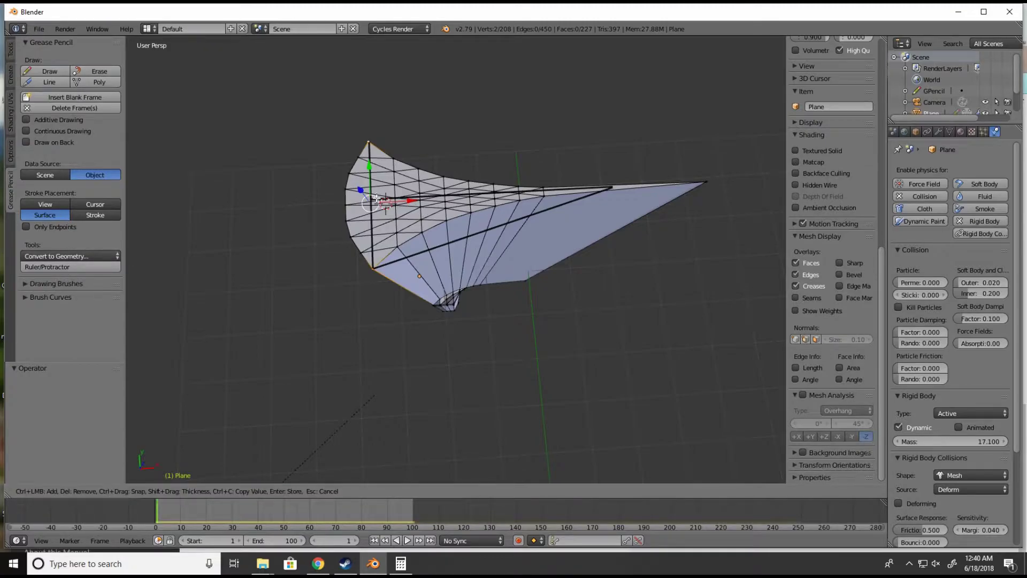
pyautogui.moveTo(369, 202); pyautogui.dragTo(372, 269)
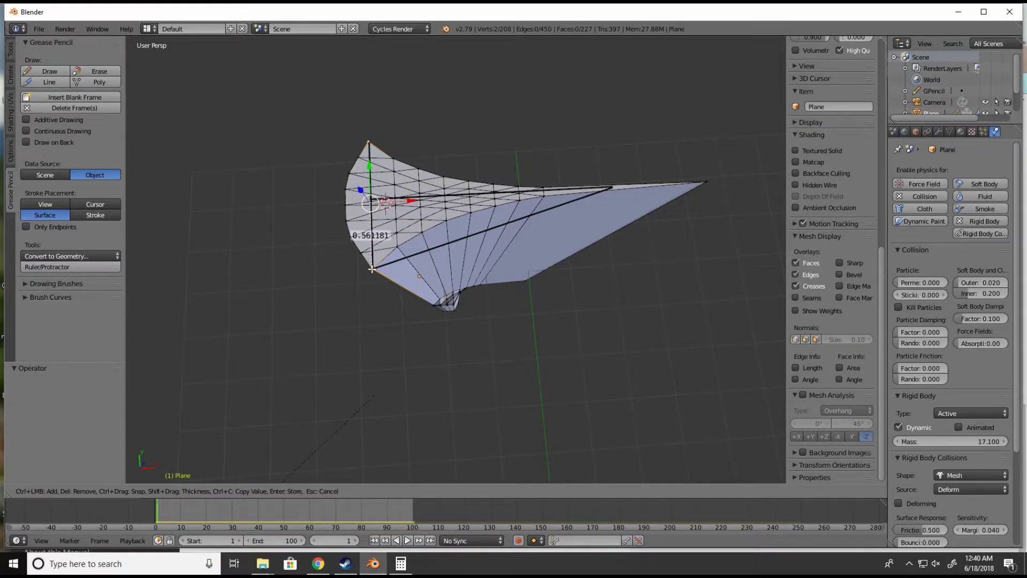
pyautogui.moveTo(379, 227); pyautogui.dragTo(705, 182)
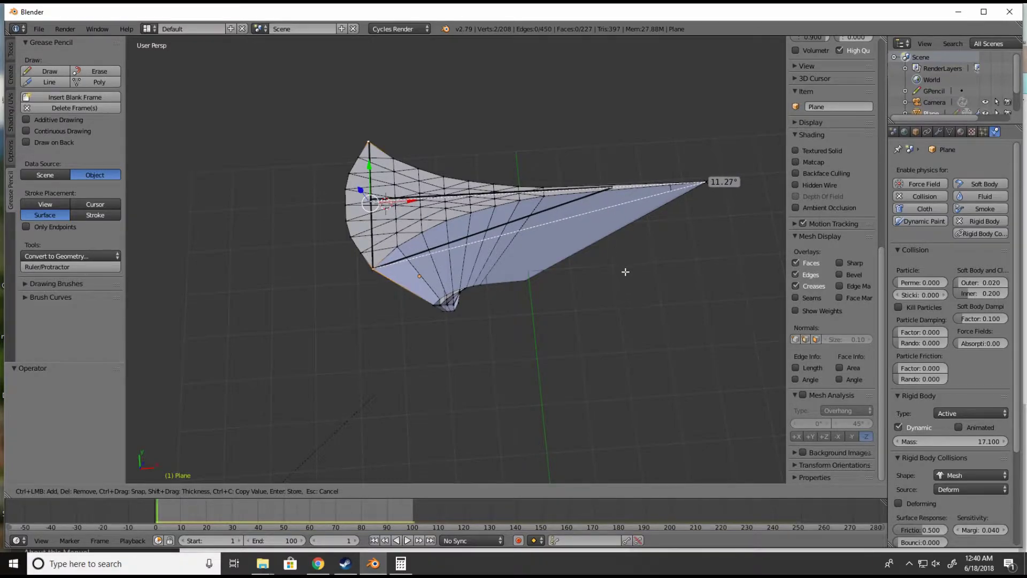
pyautogui.moveTo(615, 264)
pyautogui.mouseDown()
pyautogui.moveTo(637, 225)
pyautogui.moveTo(566, 178)
pyautogui.moveTo(559, 213)
pyautogui.moveTo(612, 193)
pyautogui.moveTo(572, 209)
pyautogui.moveTo(600, 213)
pyautogui.moveTo(599, 257)
pyautogui.mouseUp()
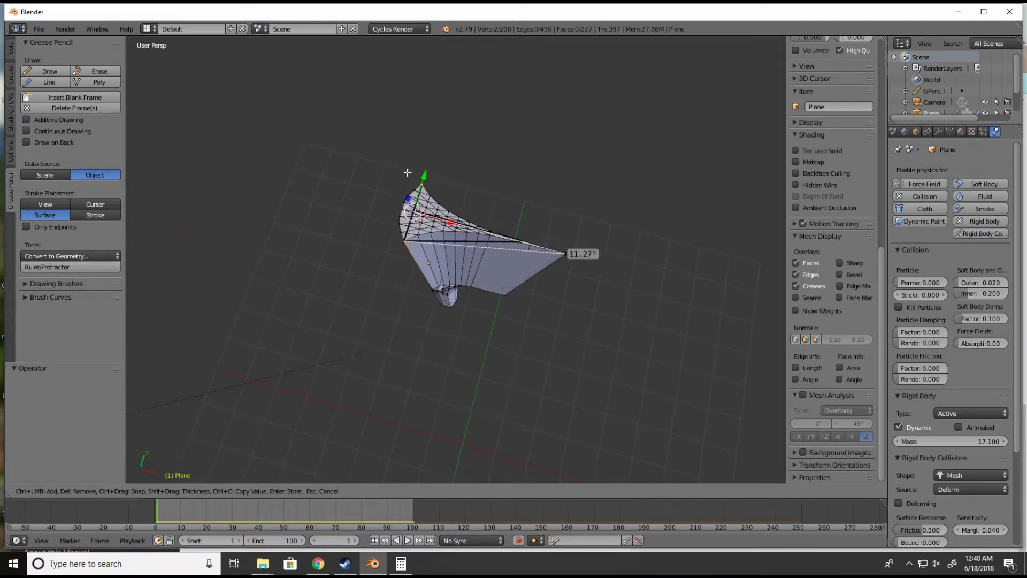
pyautogui.moveTo(513, 259); pyautogui.dragTo(544, 258)
pyautogui.scroll(4, 544, 258)
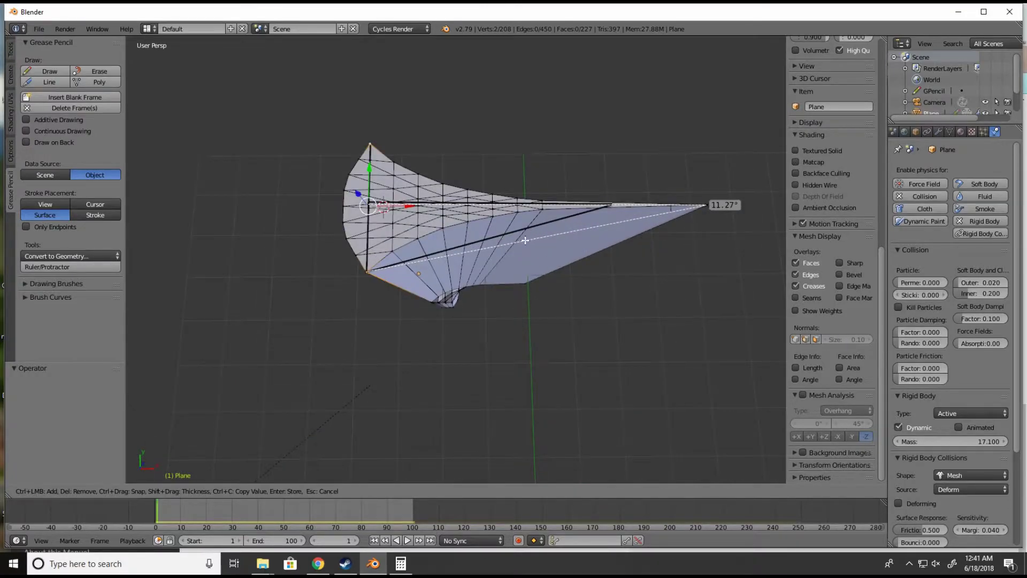
# Step: Shorten the blade by moving the edge at its tip about -1.113 along the X axis
pyautogui.rightClick(701, 210)
pyautogui.keyDown('shift'); pyautogui.rightClick(541, 290); pyautogui.keyUp('shift')
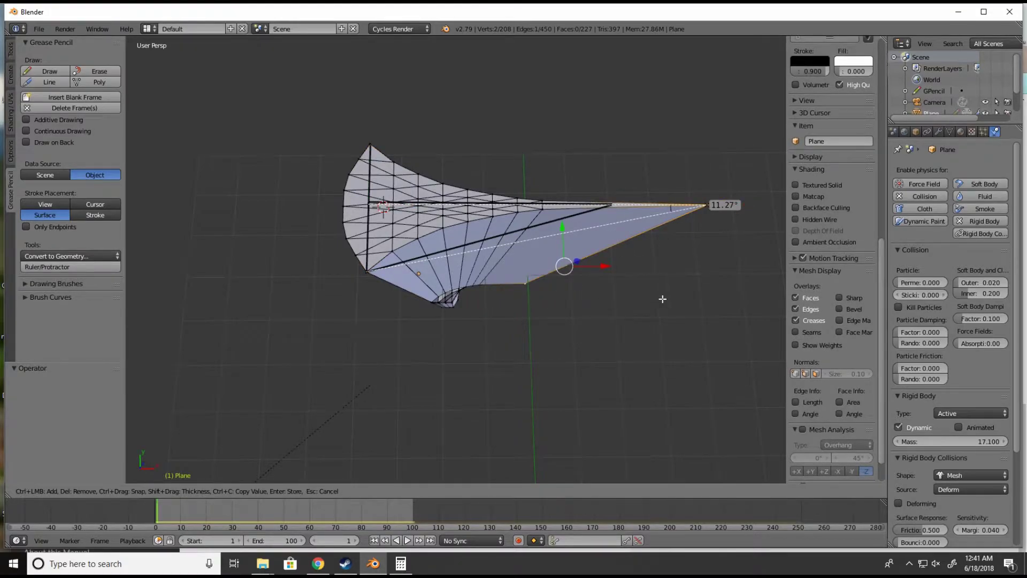
pyautogui.press('g')
pyautogui.press('x')
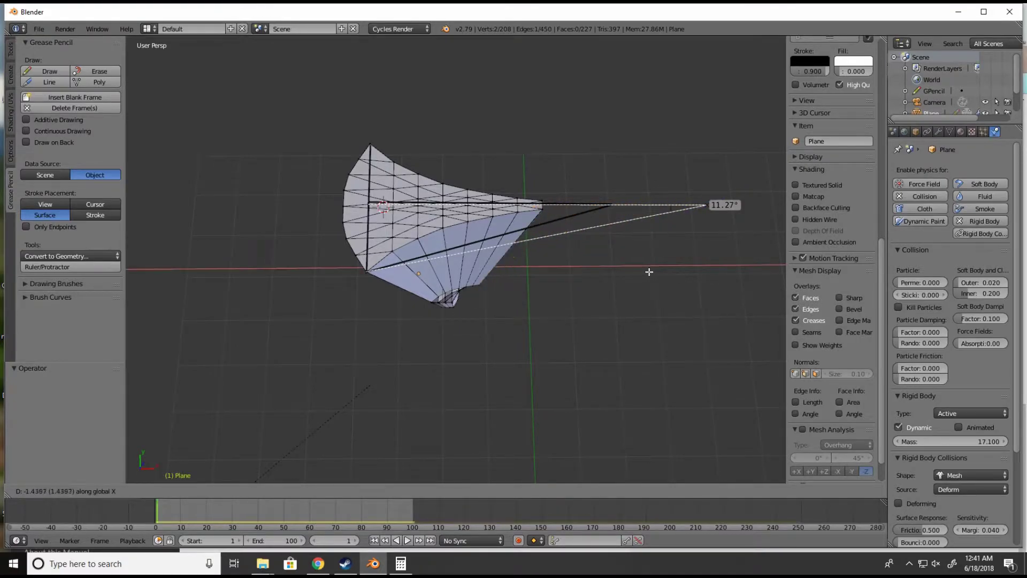
pyautogui.click(666, 269)
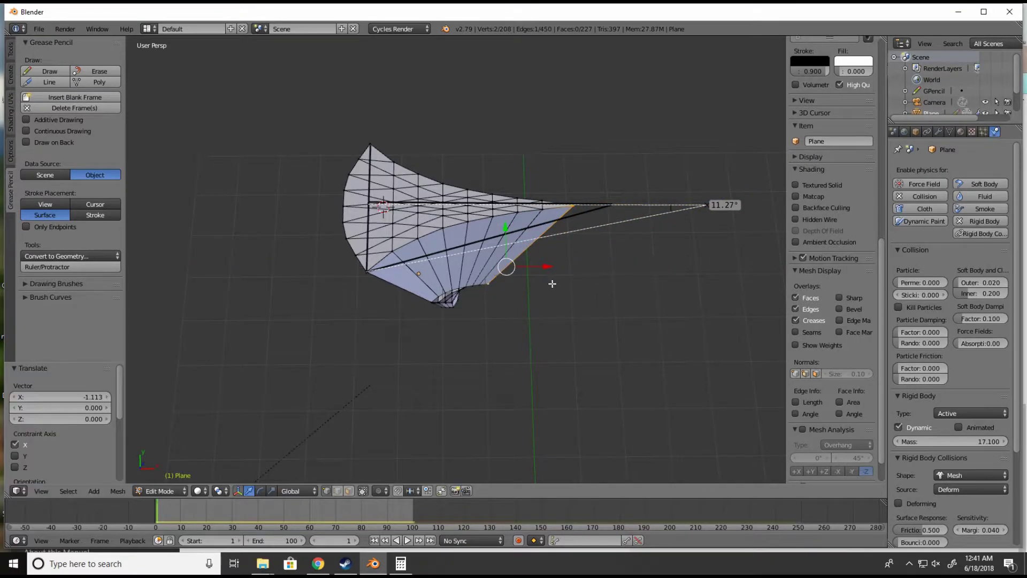
# Step: Measure the shortened blade's tip angle by placing the protractor's vertex on the new tip
pyautogui.moveTo(708, 205); pyautogui.dragTo(575, 204)
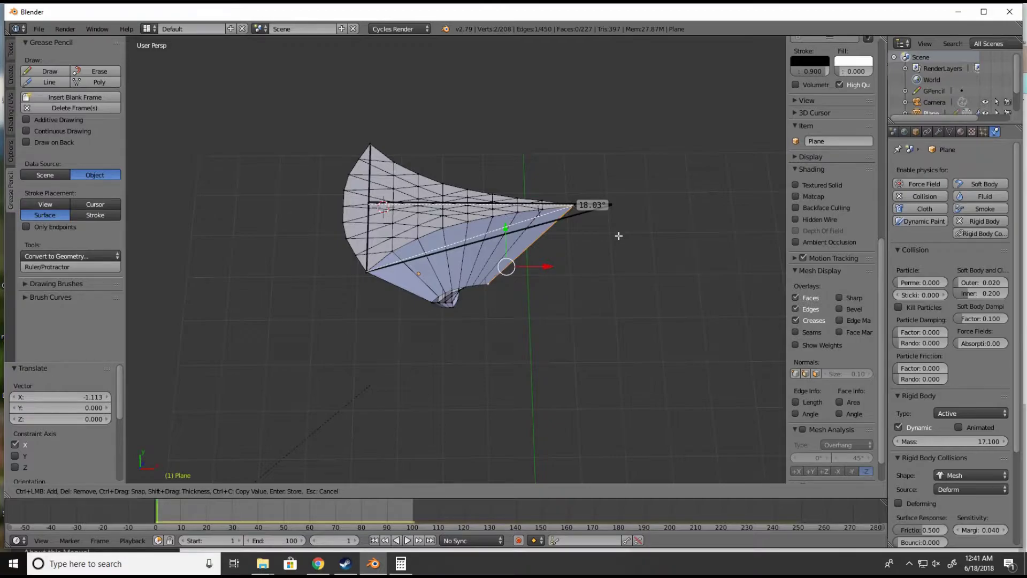
pyautogui.moveTo(631, 284)
pyautogui.mouseDown()
pyautogui.moveTo(612, 288)
pyautogui.moveTo(614, 262)
pyautogui.moveTo(602, 280)
pyautogui.moveTo(621, 278)
pyautogui.moveTo(614, 284)
pyautogui.mouseUp()
pyautogui.moveTo(569, 245); pyautogui.dragTo(607, 257)
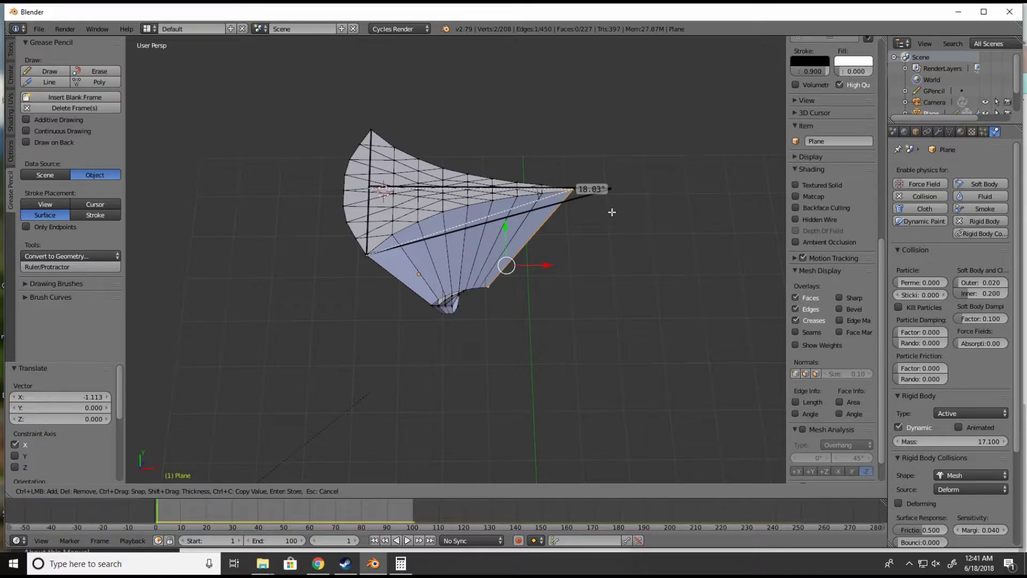
# Step: Lengthen the blade slightly by moving its tip edge about 0.304 along the X axis
pyautogui.press('g')
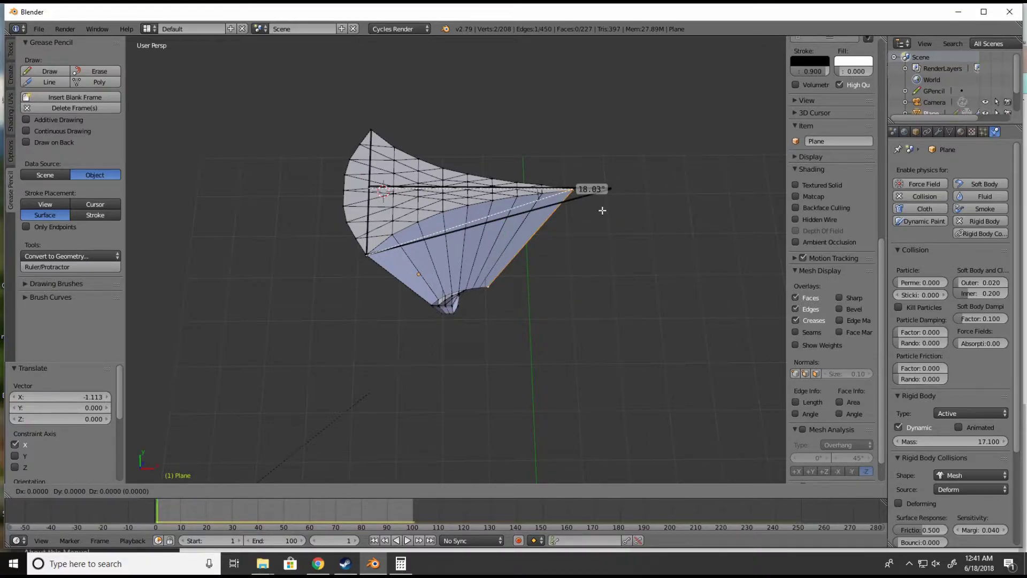
pyautogui.press('x')
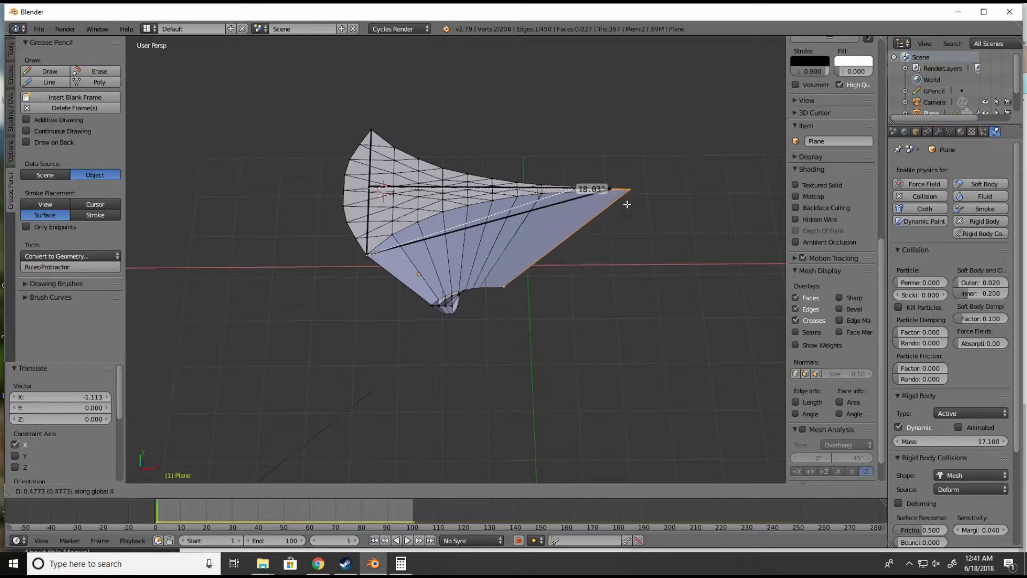
pyautogui.click(610, 206)
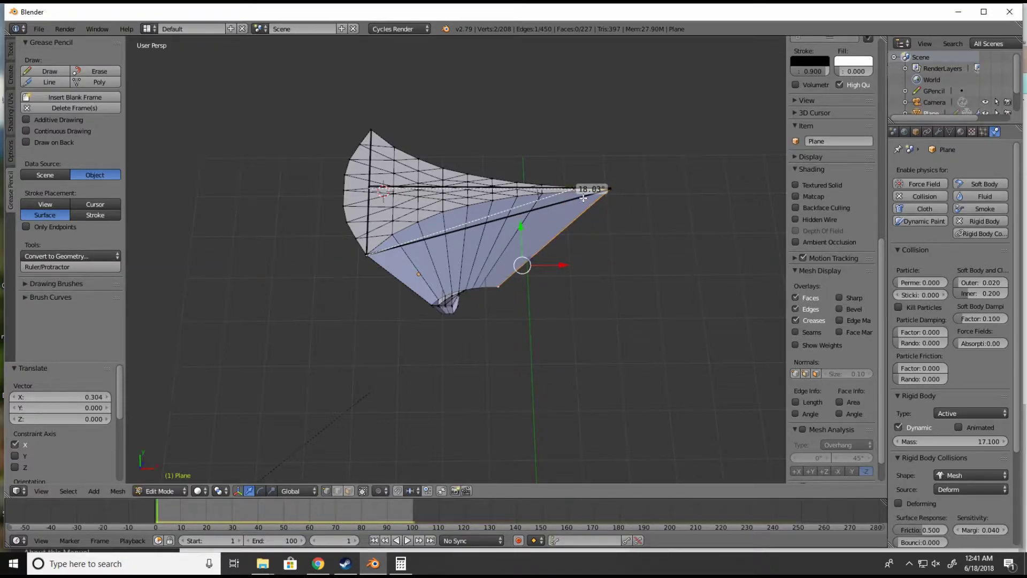
# Step: Measure the angle at the lengthened tip and examine the wedge from above, the side and the wide end
pyautogui.moveTo(576, 189); pyautogui.dragTo(609, 188)
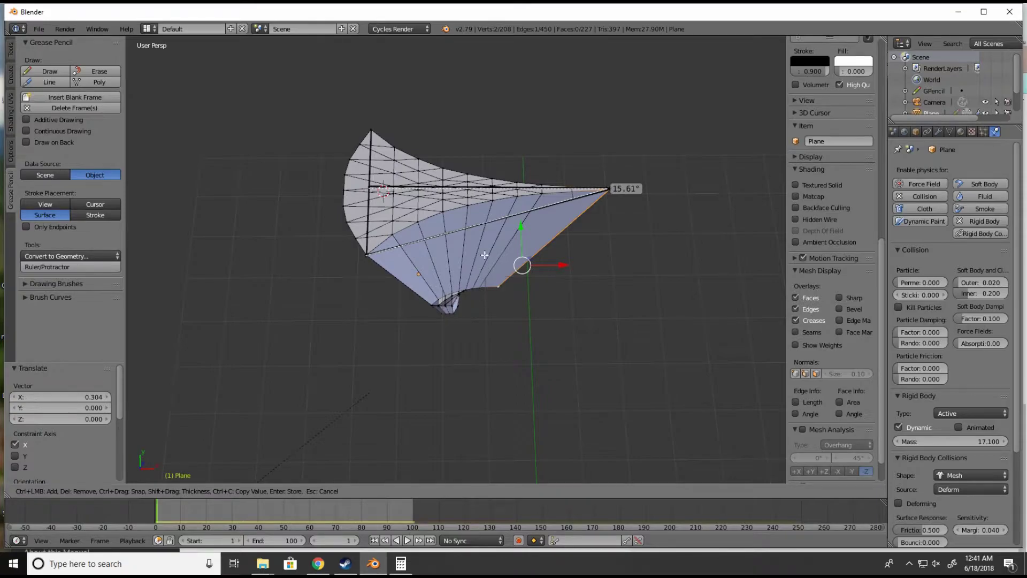
pyautogui.moveTo(505, 322); pyautogui.dragTo(515, 335)
pyautogui.press('KP_8')
pyautogui.press('KP_8')
pyautogui.press('KP_8')
pyautogui.press('KP_8')
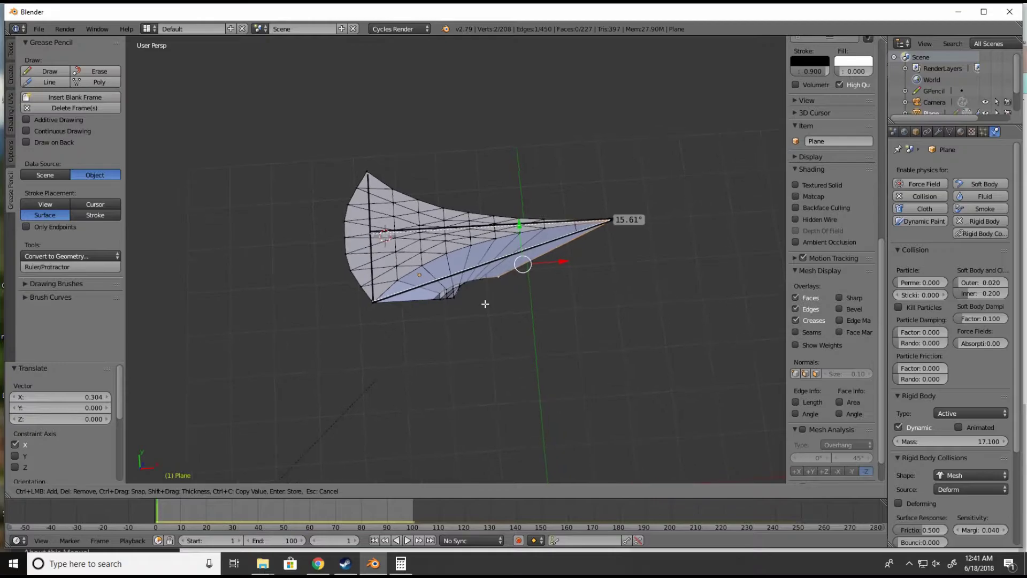
pyautogui.press('KP_8')
pyautogui.press('KP_8')
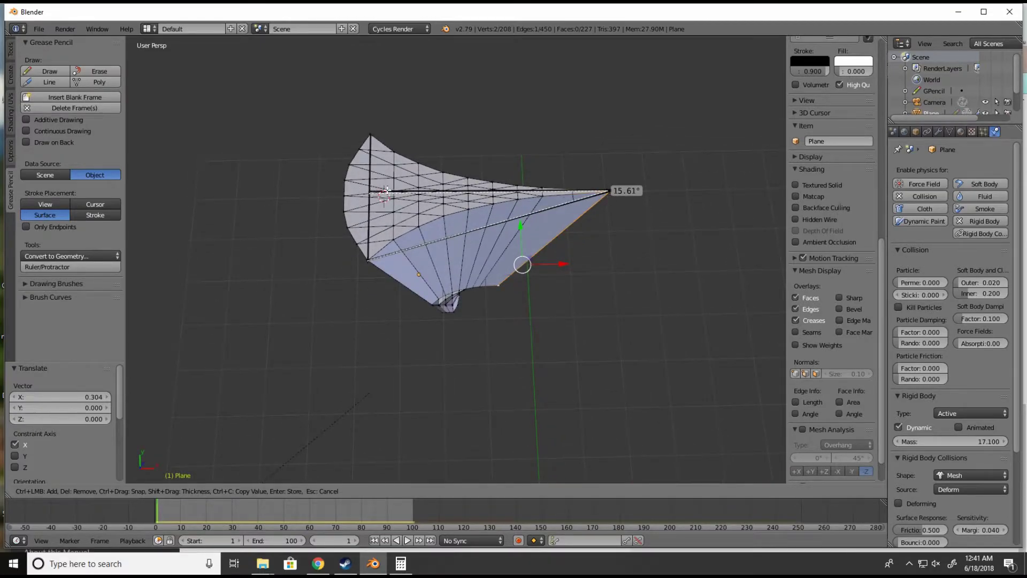
pyautogui.moveTo(500, 305); pyautogui.dragTo(637, 292)
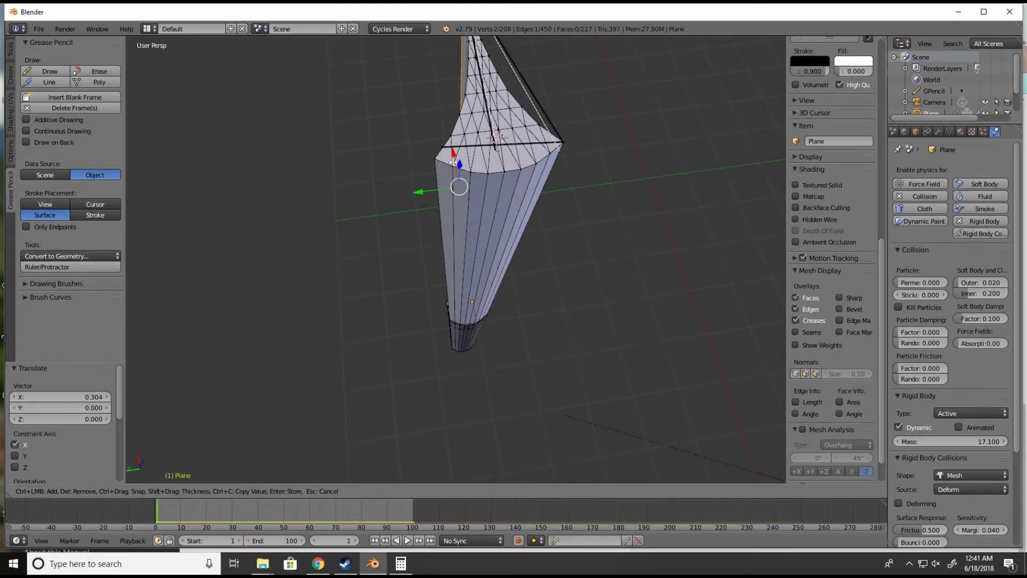
pyautogui.moveTo(577, 195); pyautogui.dragTo(476, 193)
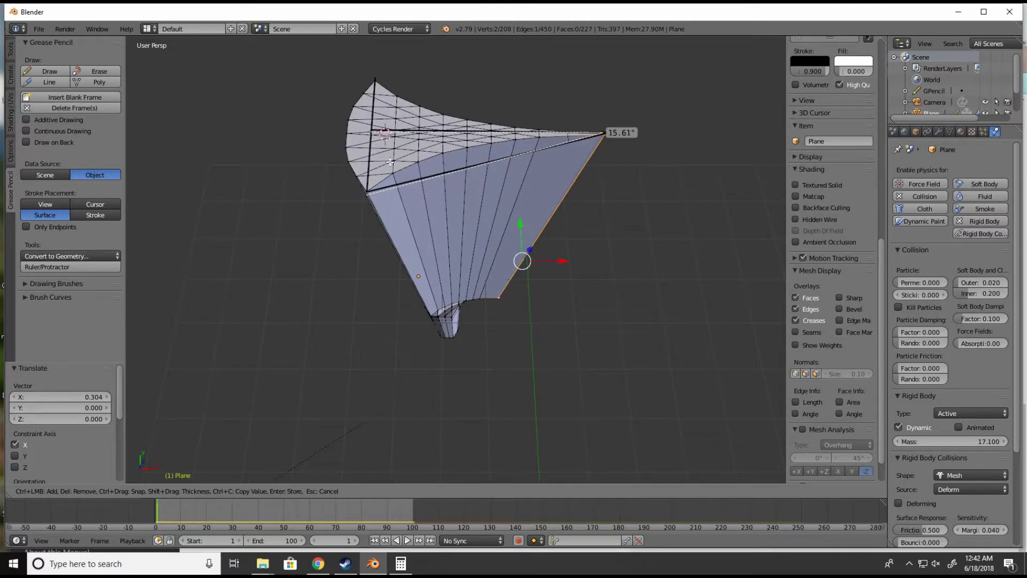
pyautogui.moveTo(404, 311); pyautogui.dragTo(414, 330)
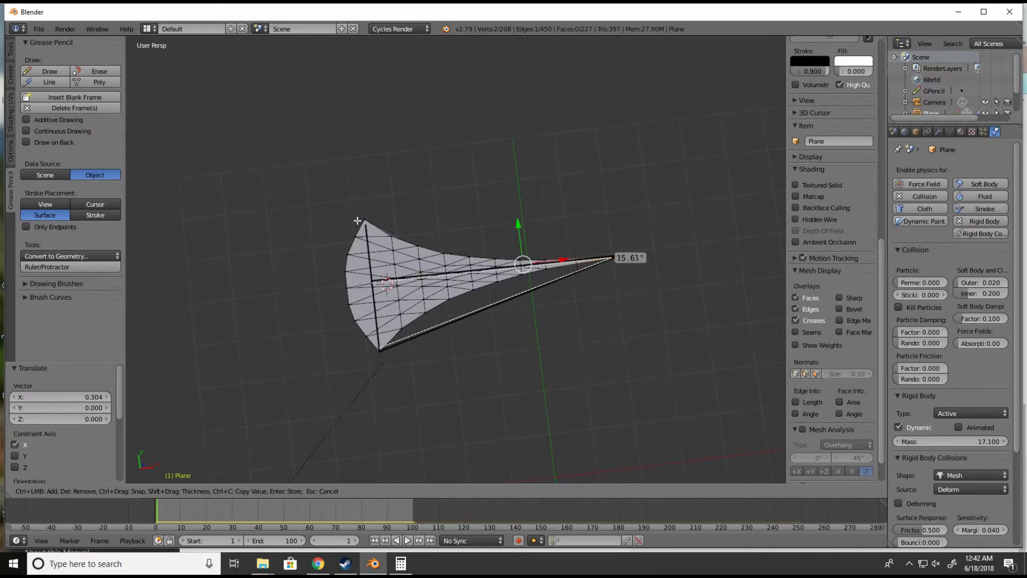
pyautogui.moveTo(491, 375); pyautogui.dragTo(486, 356)
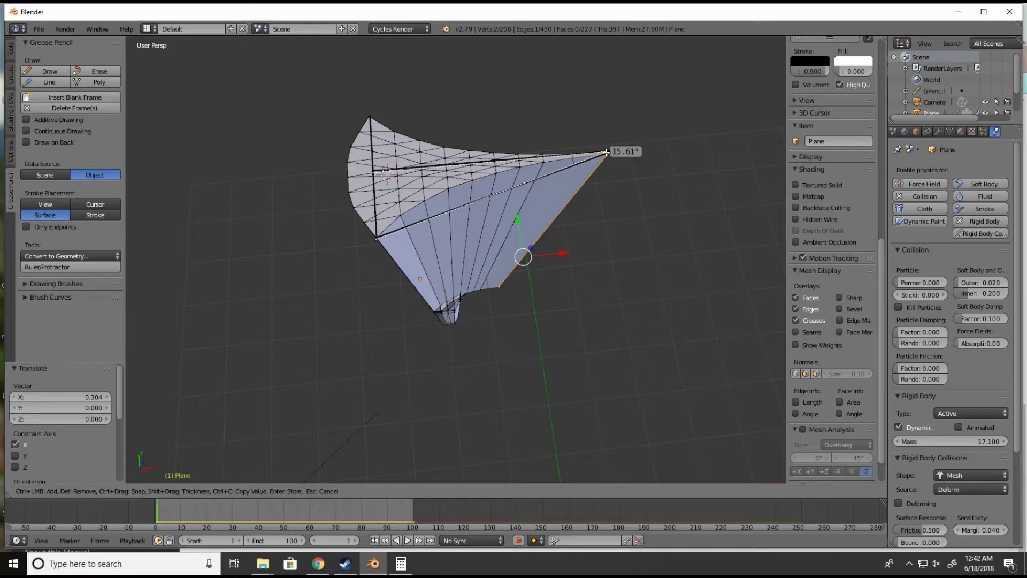
# Step: Measure the angle with the protractor's vertex past the tip, shifting its lower end slightly around the wide end's lower corner
pyautogui.moveTo(609, 152); pyautogui.dragTo(682, 145)
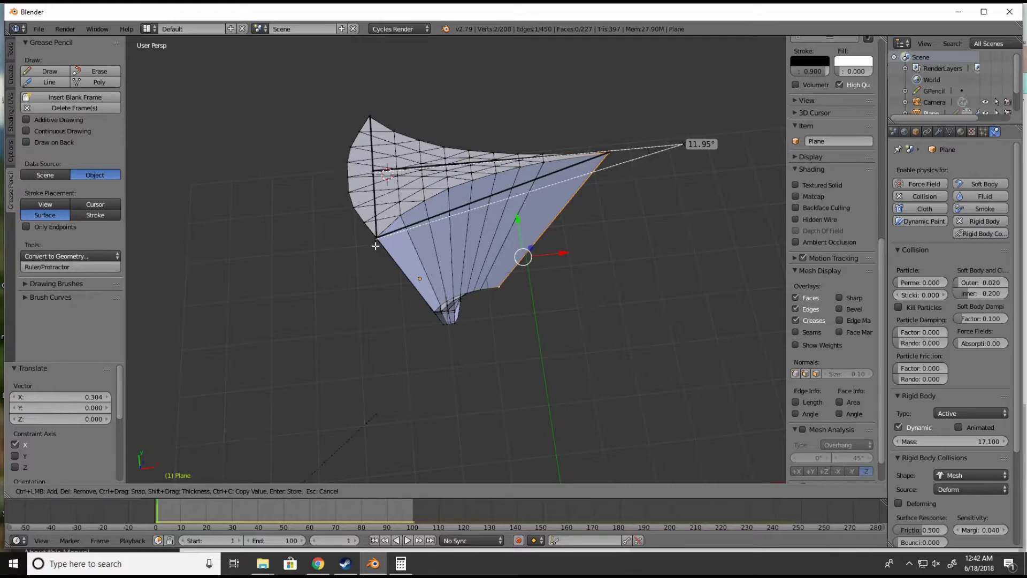
pyautogui.moveTo(375, 240)
pyautogui.mouseDown()
pyautogui.moveTo(388, 288)
pyautogui.moveTo(395, 244)
pyautogui.moveTo(377, 238)
pyautogui.moveTo(378, 247)
pyautogui.mouseUp()
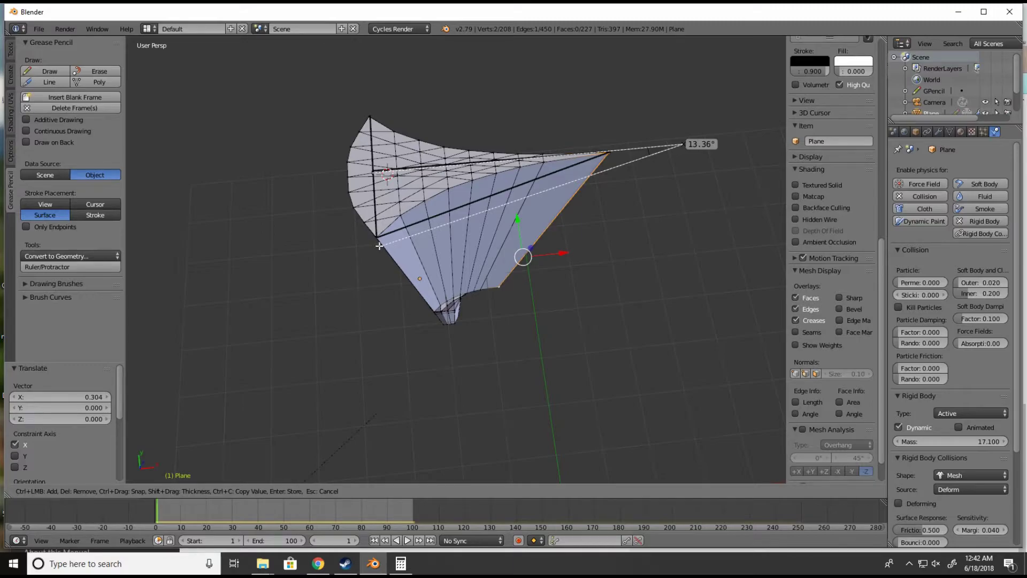
pyautogui.moveTo(378, 243); pyautogui.dragTo(378, 236)
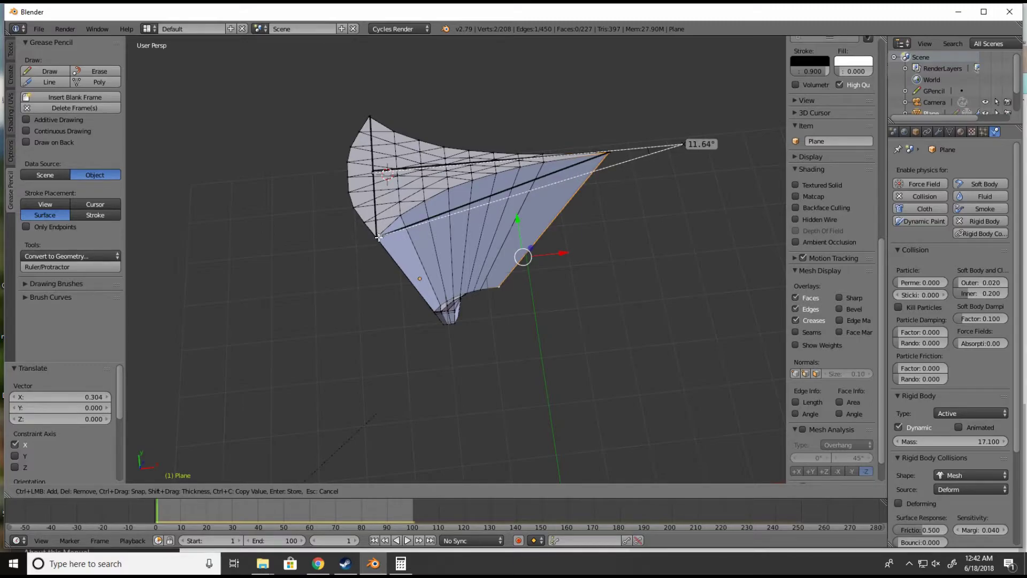
pyautogui.moveTo(466, 229); pyautogui.dragTo(466, 235)
pyautogui.moveTo(464, 243); pyautogui.dragTo(449, 250)
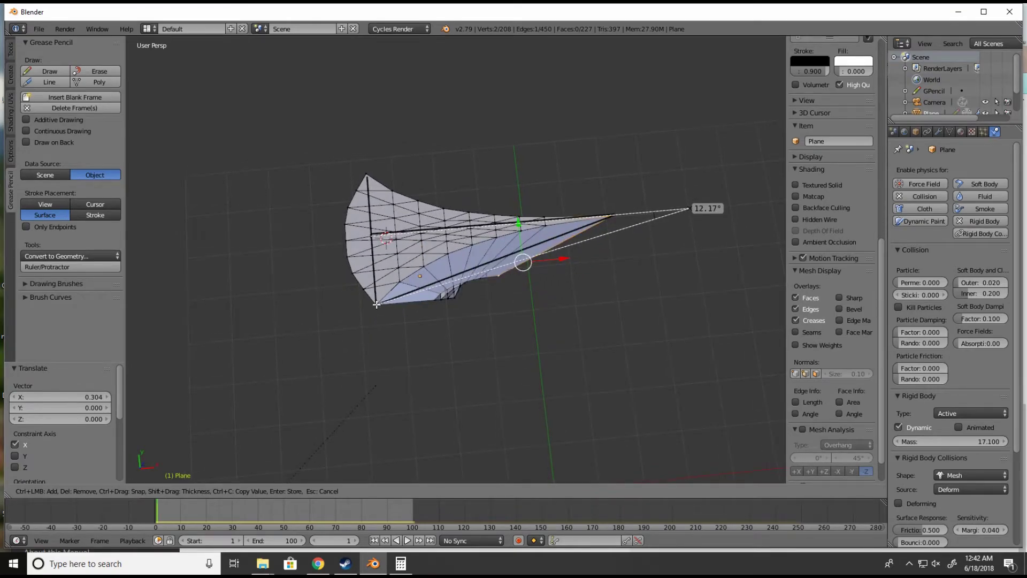
# Step: Compare the angle for a narrower wide end, and return the protractor to the lower corner and the blade's tip
pyautogui.moveTo(409, 313); pyautogui.dragTo(377, 258)
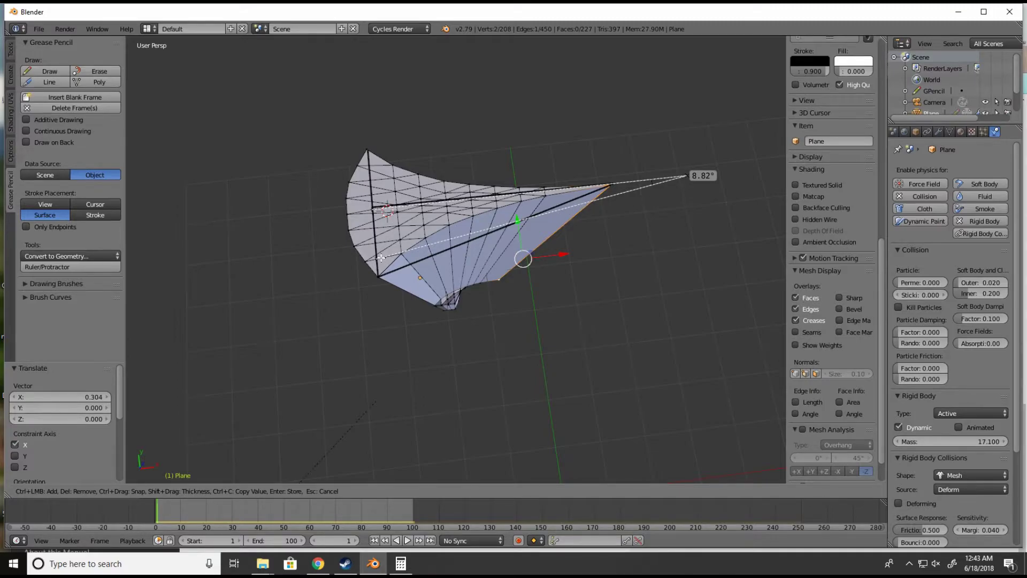
pyautogui.moveTo(378, 258); pyautogui.dragTo(377, 277)
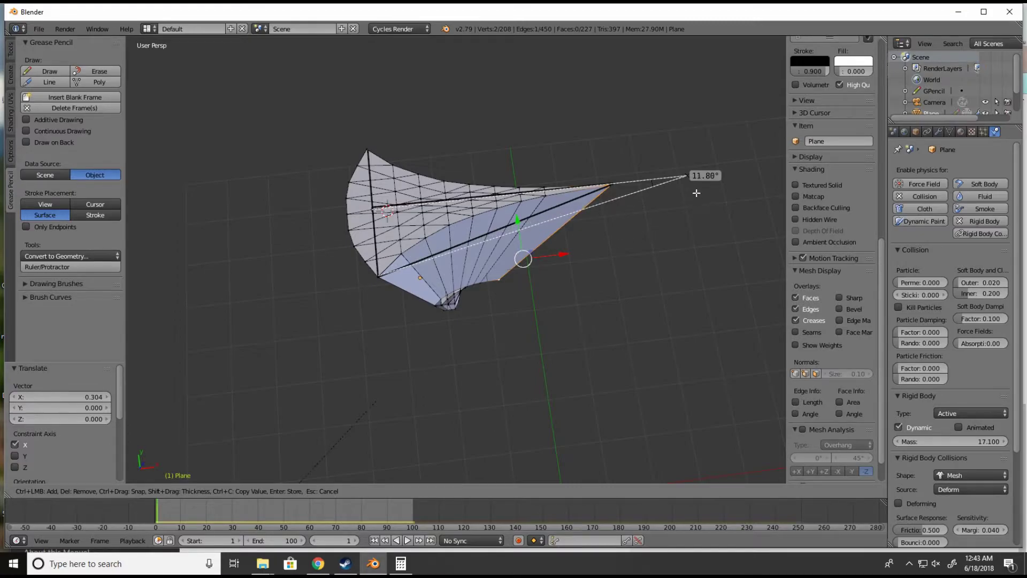
pyautogui.moveTo(681, 175); pyautogui.dragTo(613, 184)
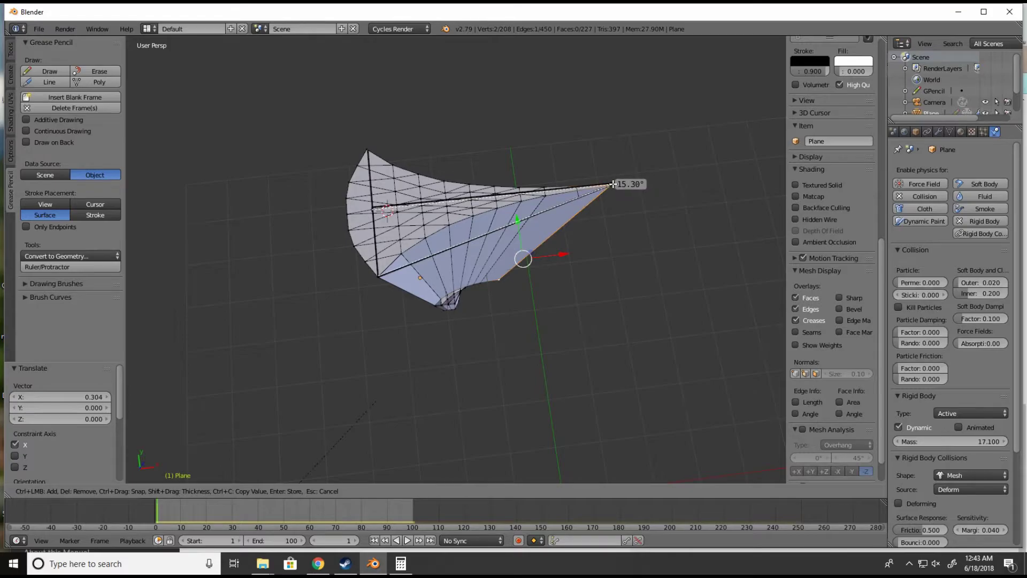
pyautogui.moveTo(518, 309); pyautogui.dragTo(440, 306)
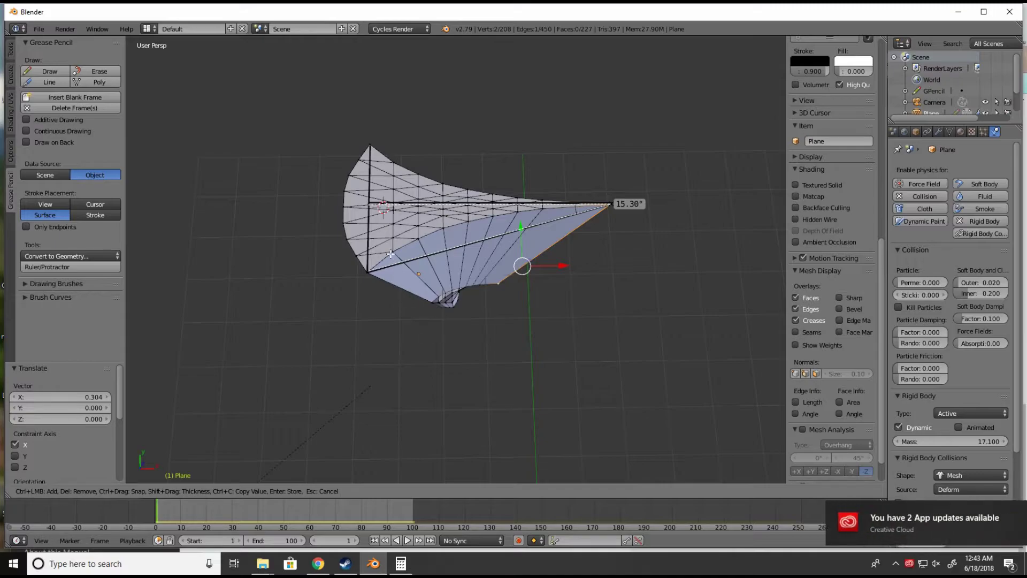
# Step: Fine-tune the protractor's vertex on the blade's tip and its lower end on the wide end's corner
pyautogui.moveTo(368, 271); pyautogui.dragTo(368, 270)
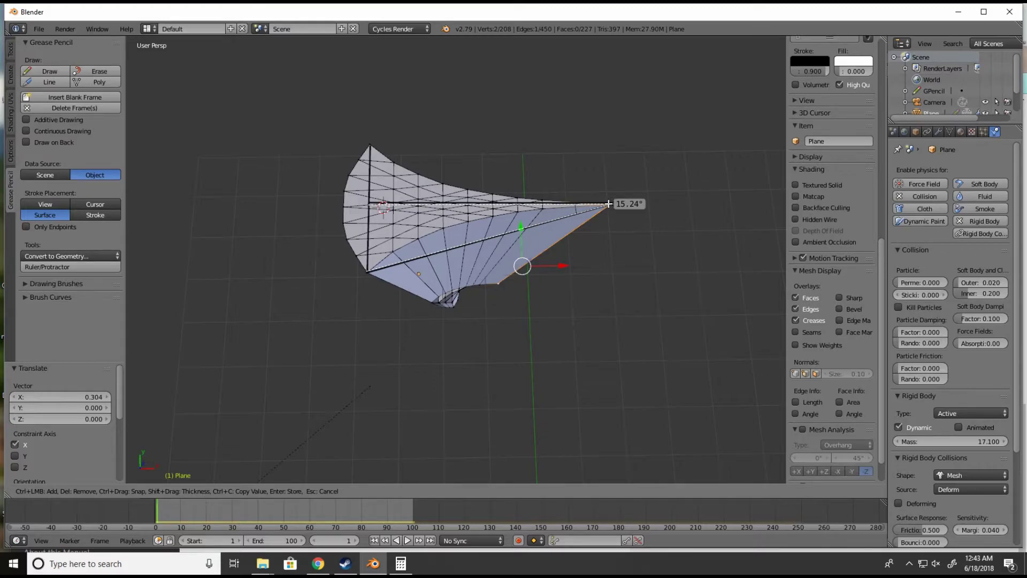
pyautogui.moveTo(609, 204)
pyautogui.mouseDown()
pyautogui.moveTo(592, 206)
pyautogui.moveTo(612, 203)
pyautogui.mouseUp()
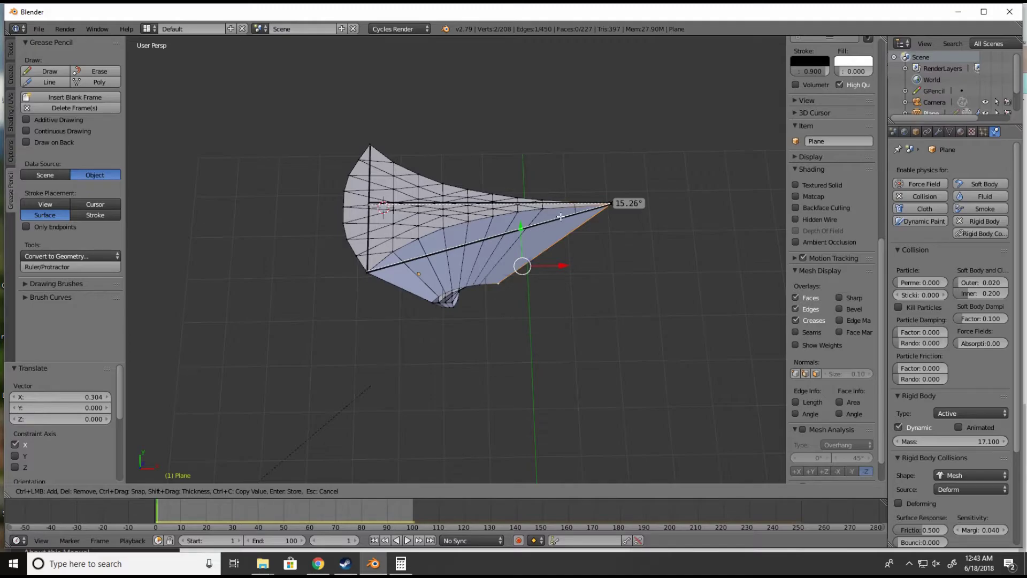
pyautogui.moveTo(611, 203); pyautogui.dragTo(612, 203)
pyautogui.moveTo(366, 272); pyautogui.dragTo(368, 274)
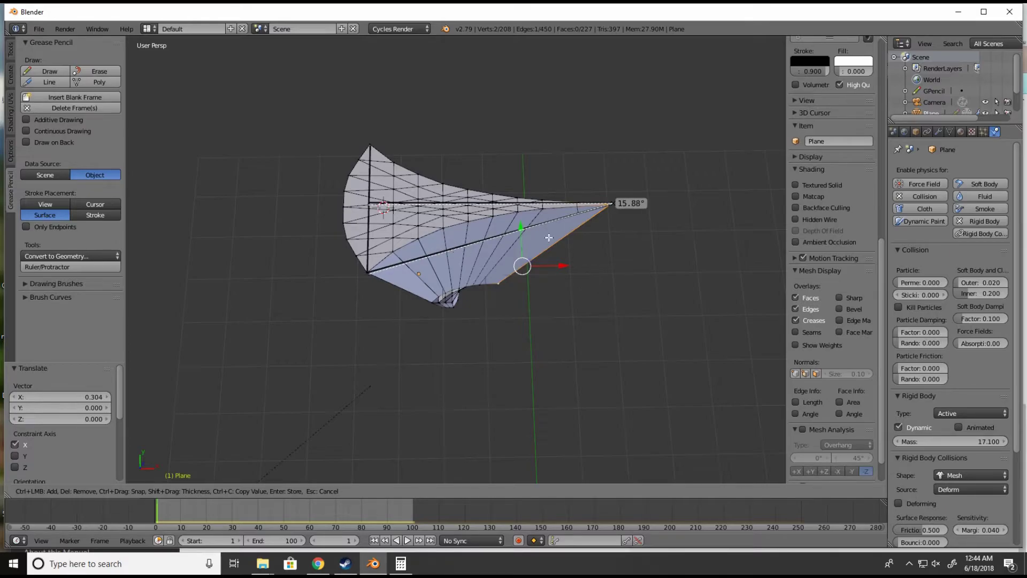
# Step: Measure the angle for a slightly longer blade with the vertex just beyond the tip and the end at the lower corner
pyautogui.moveTo(612, 202); pyautogui.dragTo(635, 204)
pyautogui.moveTo(369, 274)
pyautogui.mouseDown()
pyautogui.moveTo(360, 310)
pyautogui.moveTo(368, 273)
pyautogui.mouseUp()
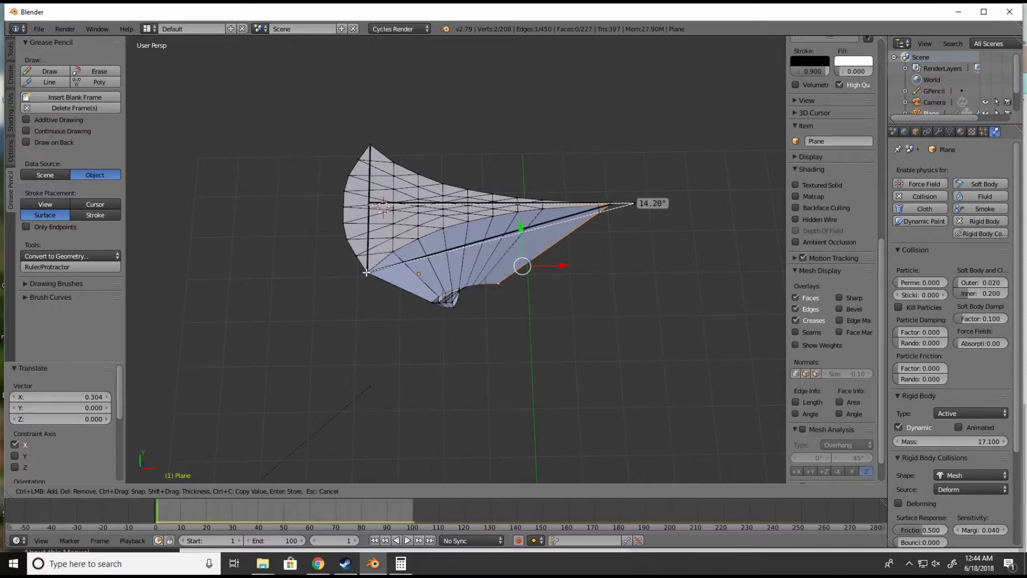
pyautogui.moveTo(549, 282)
pyautogui.mouseDown()
pyautogui.moveTo(619, 266)
pyautogui.moveTo(550, 294)
pyautogui.mouseUp()
pyautogui.moveTo(505, 355); pyautogui.dragTo(488, 291)
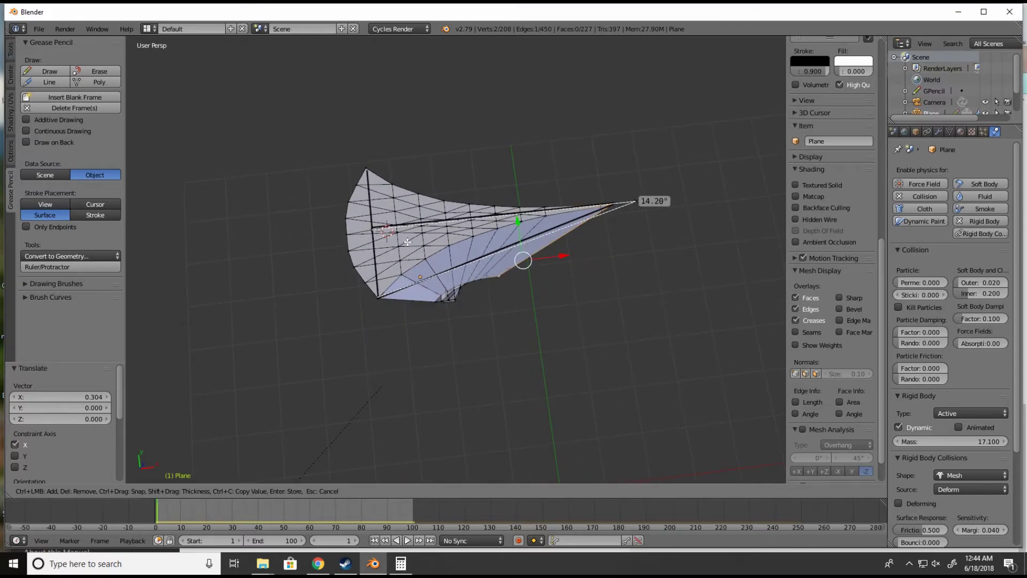